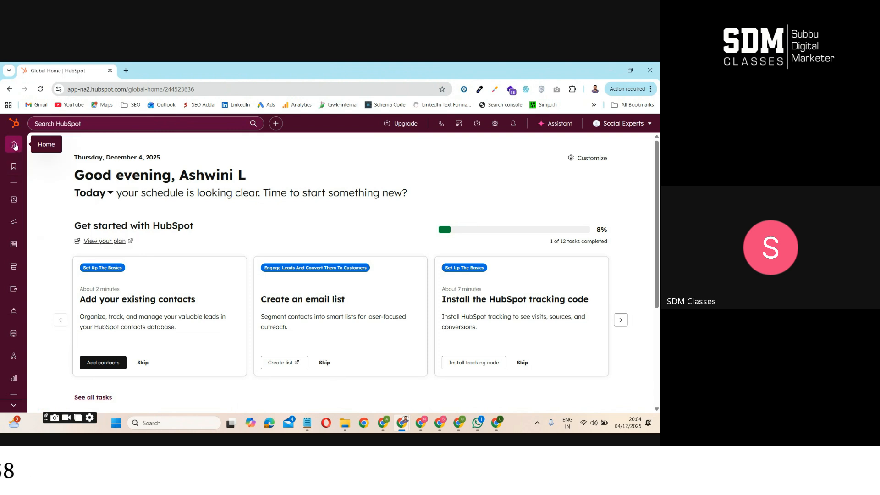
mouse_move(17, 171)
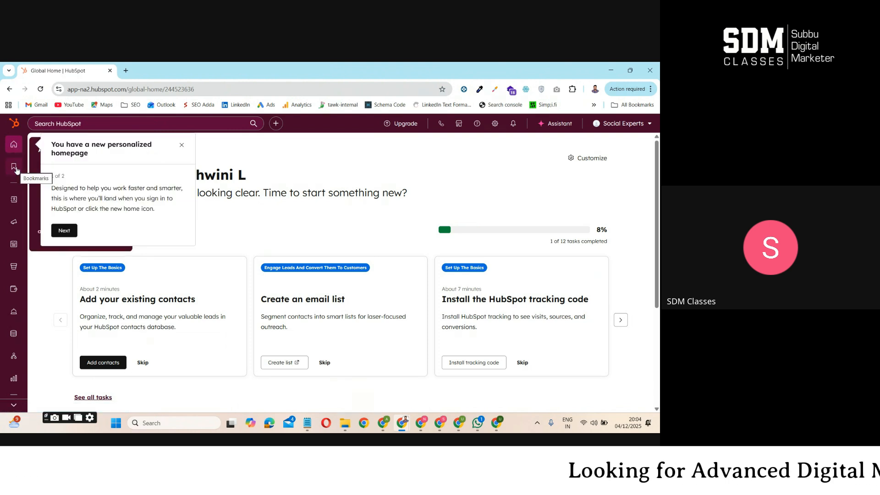
mouse_move(18, 210)
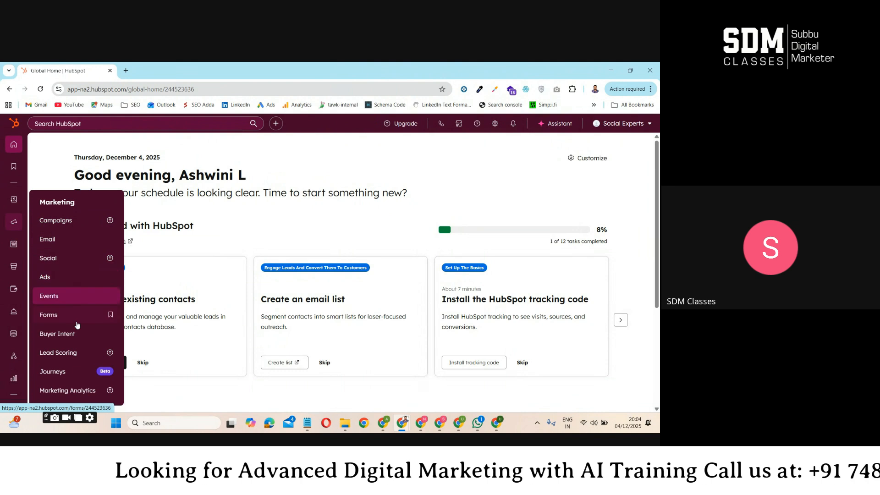
mouse_move(13, 246)
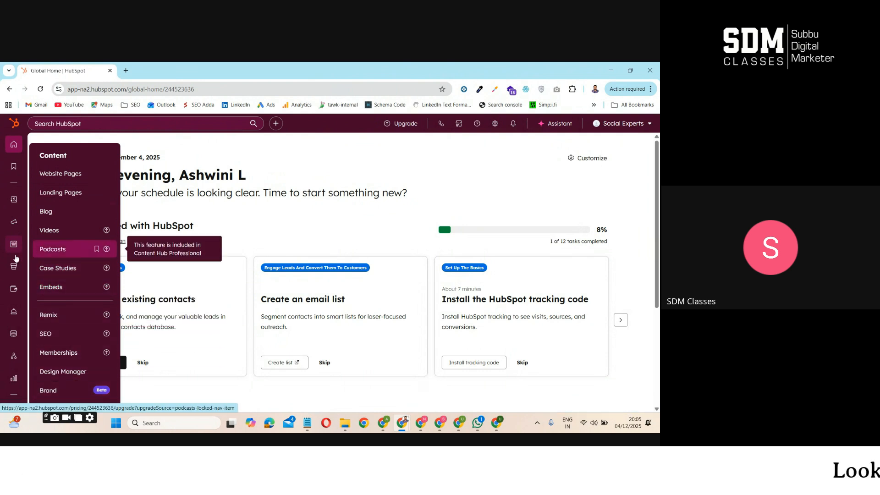
mouse_move(26, 264)
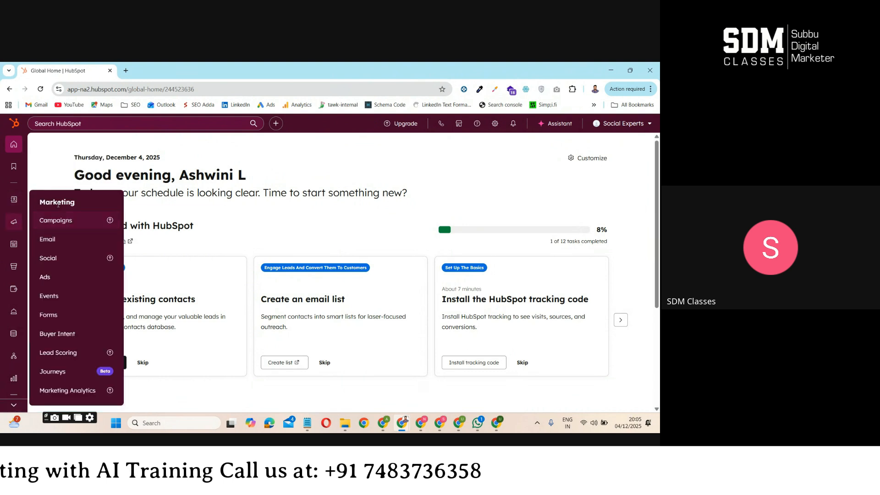
double_click(49, 203)
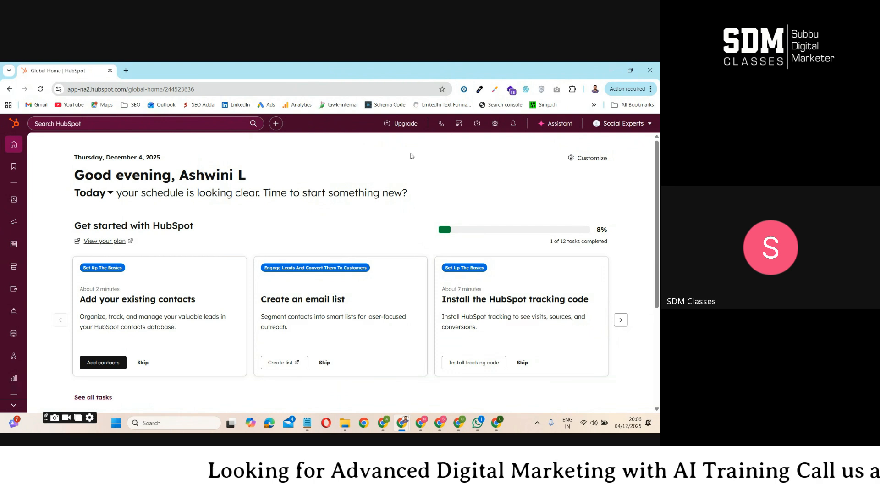
Open the profile and preferences settings of the signed-in account
left_click(619, 125)
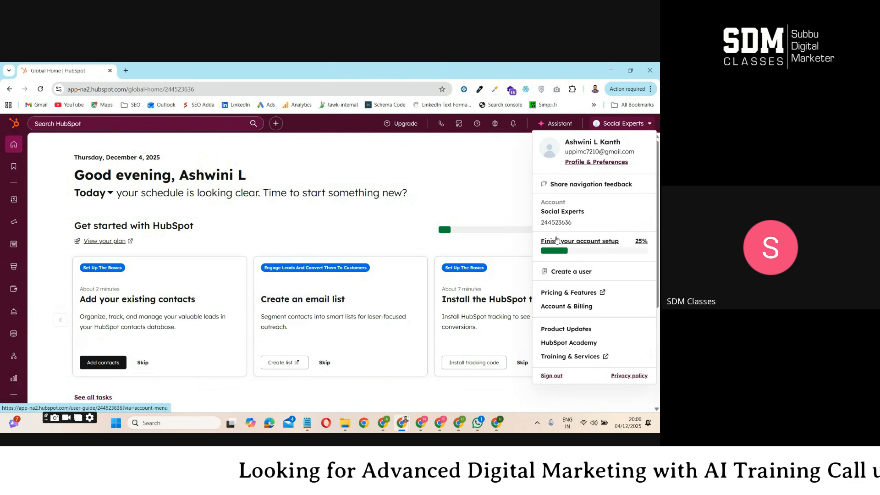
left_click(597, 145)
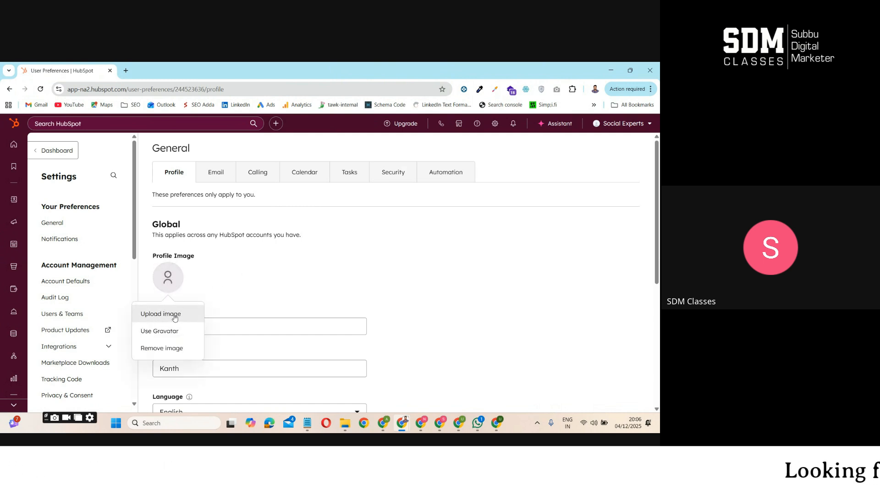
Upload the portrait photo from Downloads as the profile image and save it
left_click(175, 316)
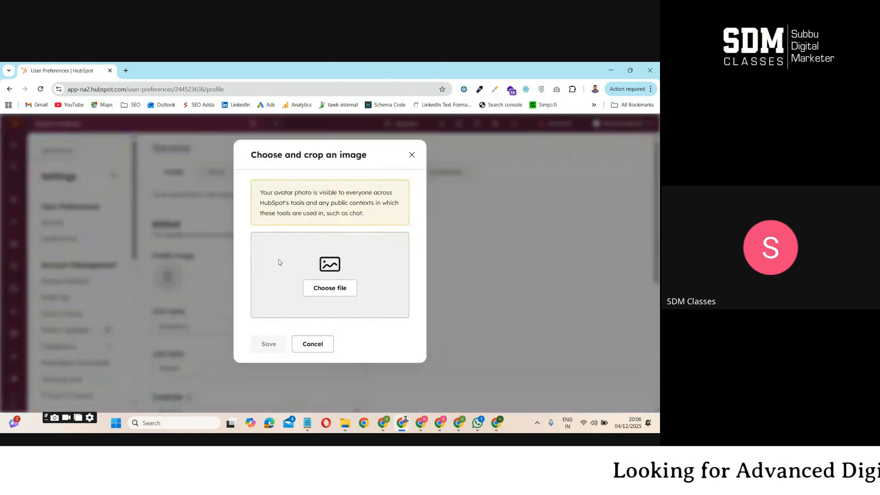
left_click(329, 290)
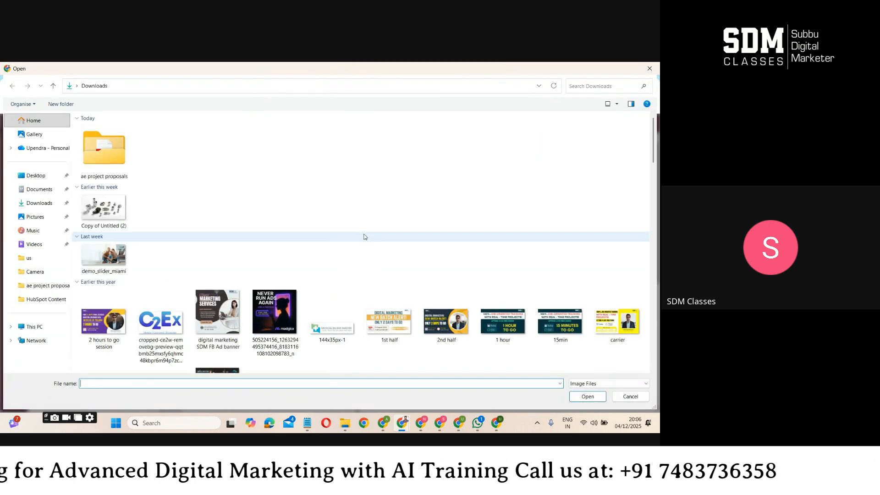
left_click(103, 268)
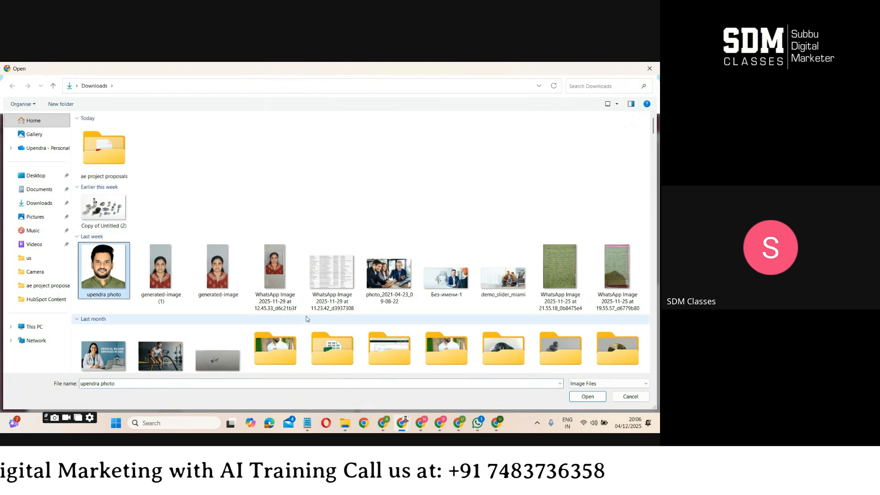
left_click(589, 397)
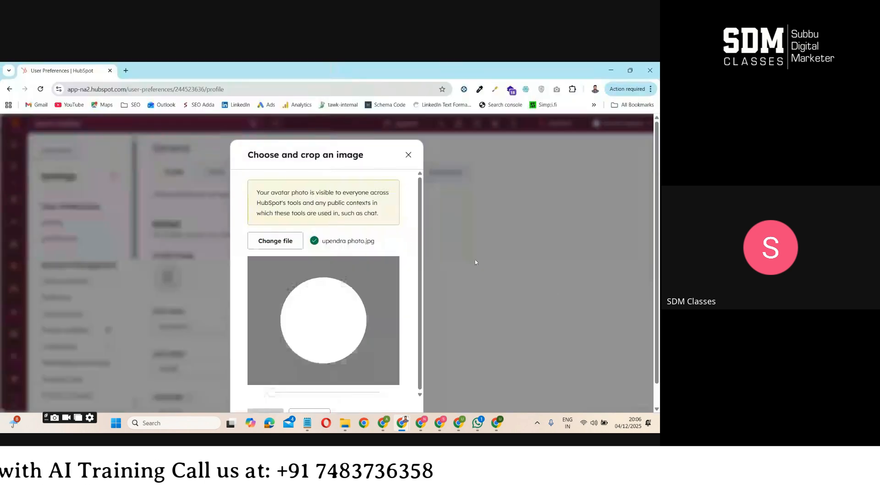
left_click_drag(328, 325, 331, 329)
scroll(353, 382, "down", 2)
left_click(264, 394)
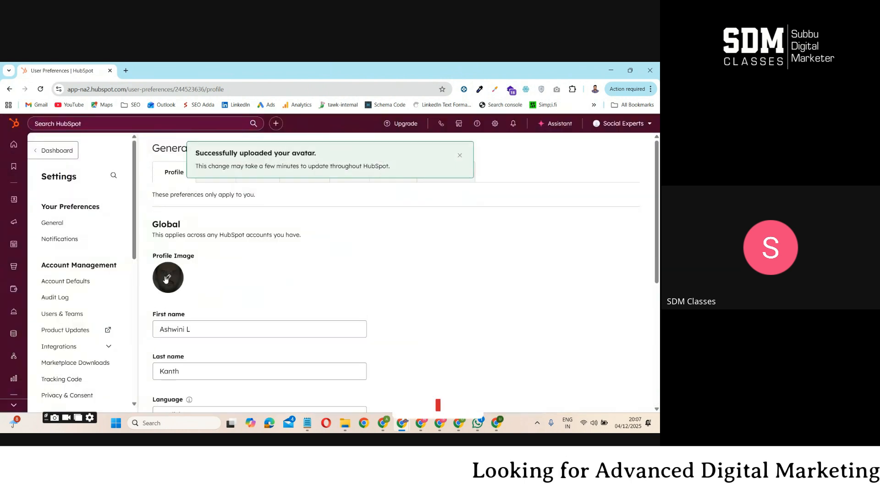
Replace the profile image with the same portrait photo, zoomed out so the whole head fits inside the crop circle, and save it
left_click(169, 279)
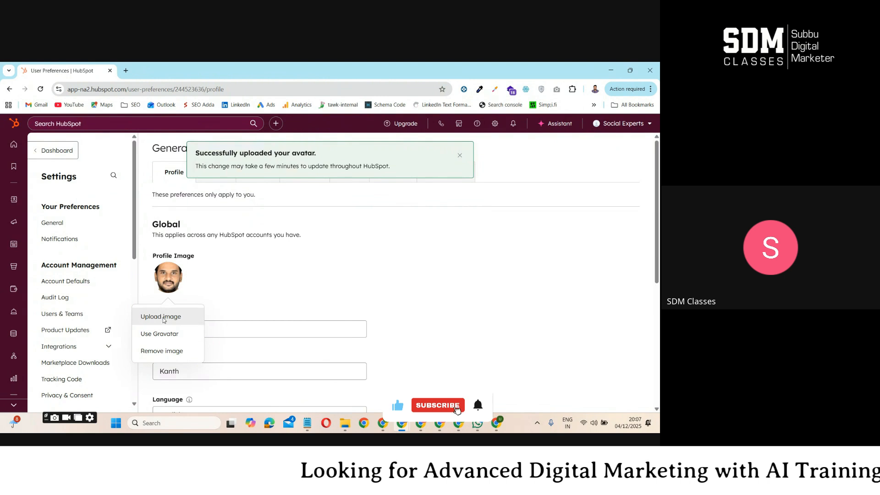
left_click(165, 322)
left_click(341, 292)
left_click(104, 269)
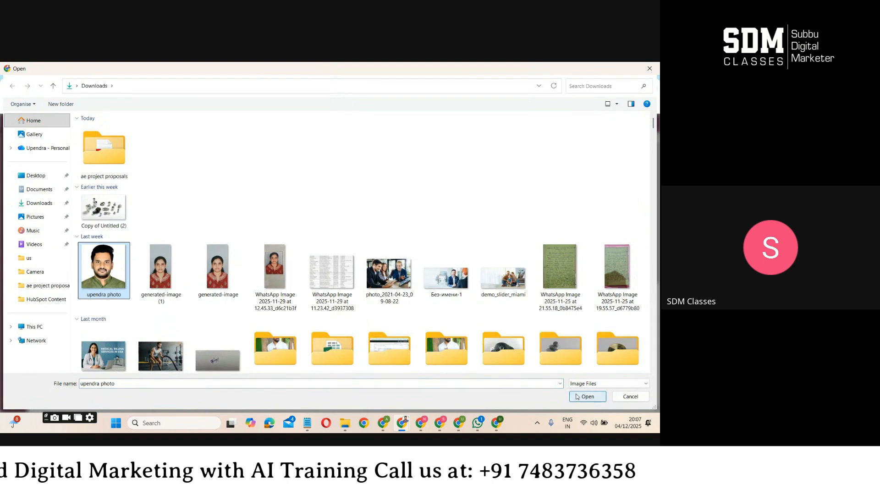
left_click(587, 397)
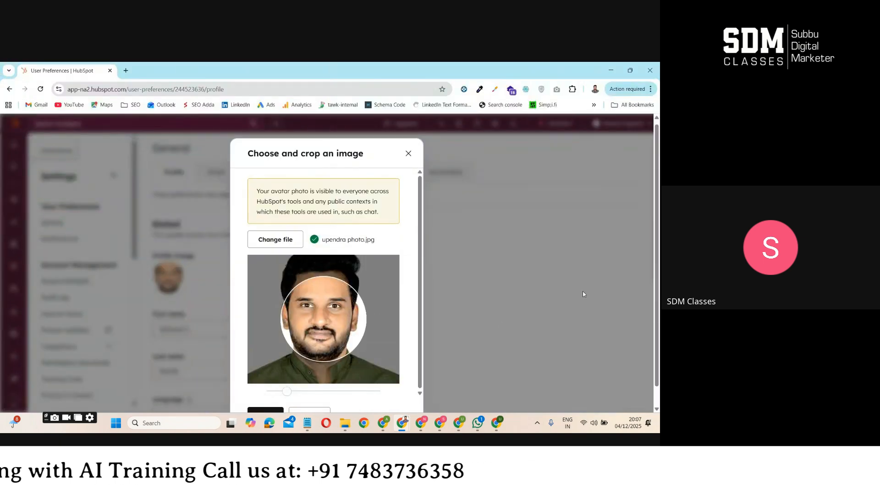
left_click_drag(288, 370, 251, 383)
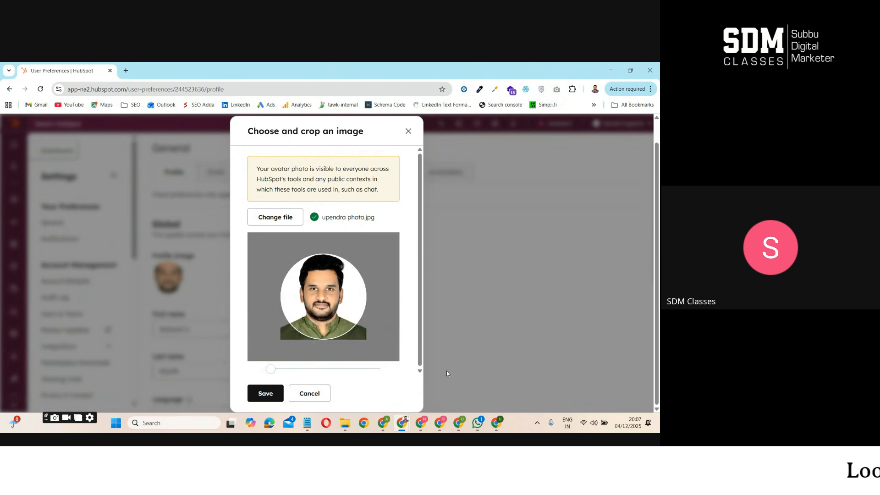
left_click(264, 394)
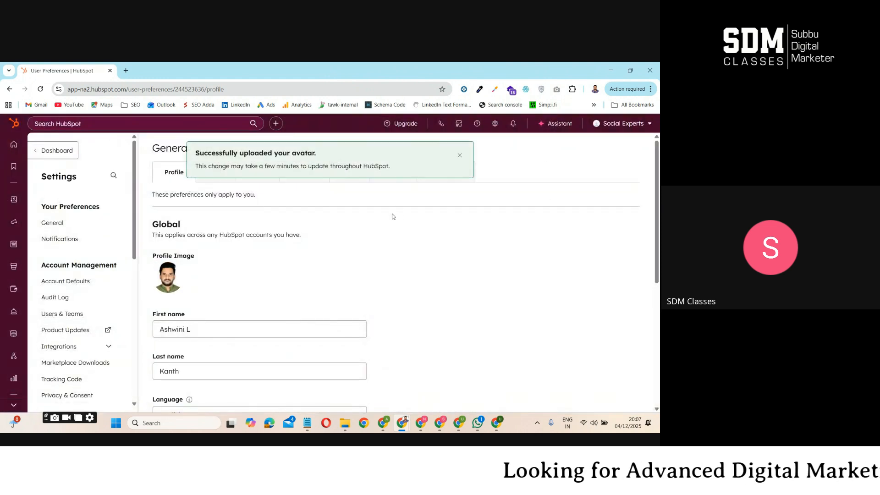
Check the account menu for the profile picture and look over the global profile fields
left_click(628, 127)
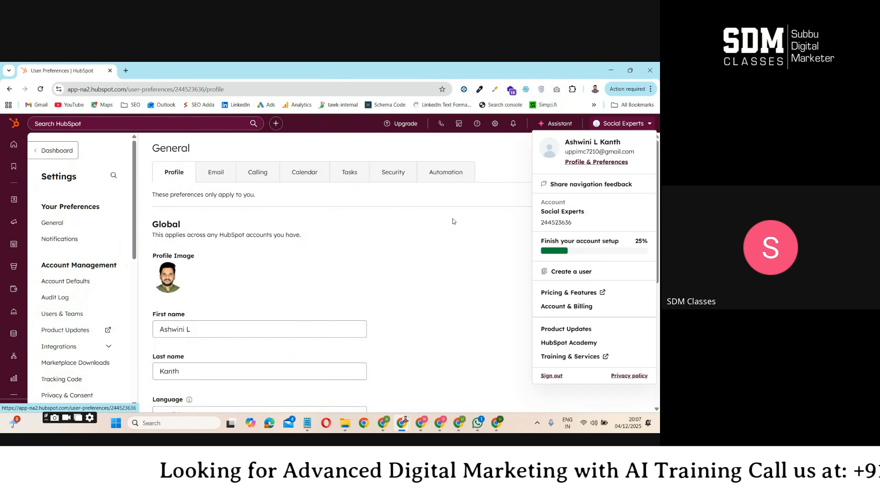
scroll(366, 274, "down", 3)
scroll(385, 248, "up", 2)
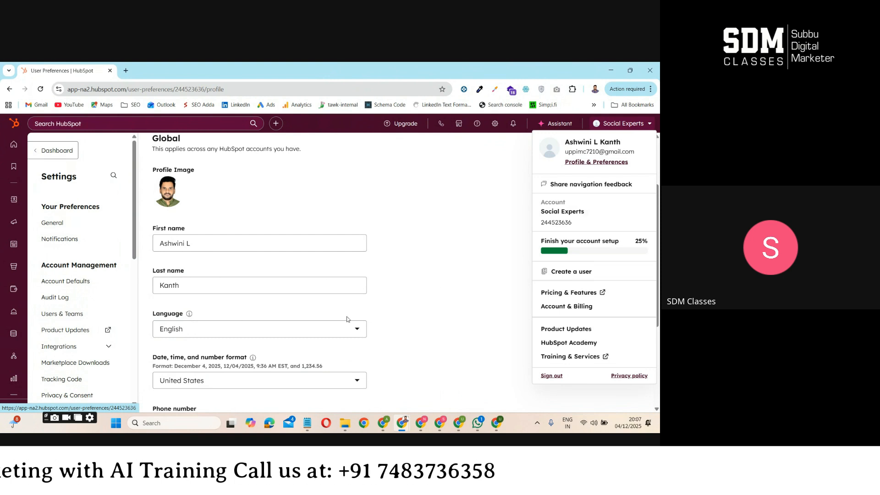
Set the date, time, and number format to India
scroll(347, 319, "down", 2)
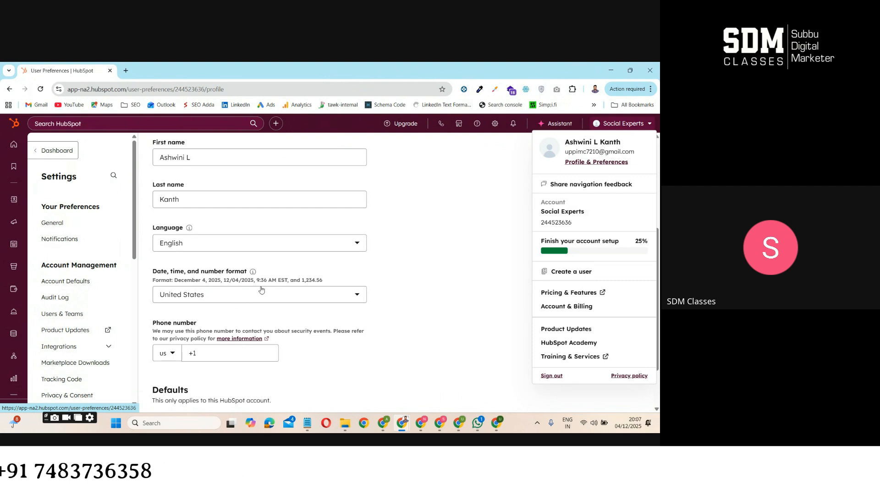
left_click(200, 300)
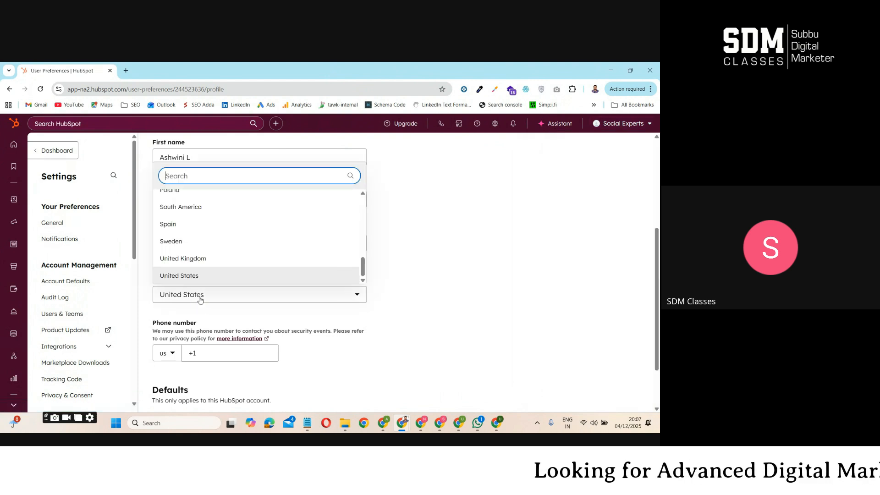
left_click(202, 175)
type("india")
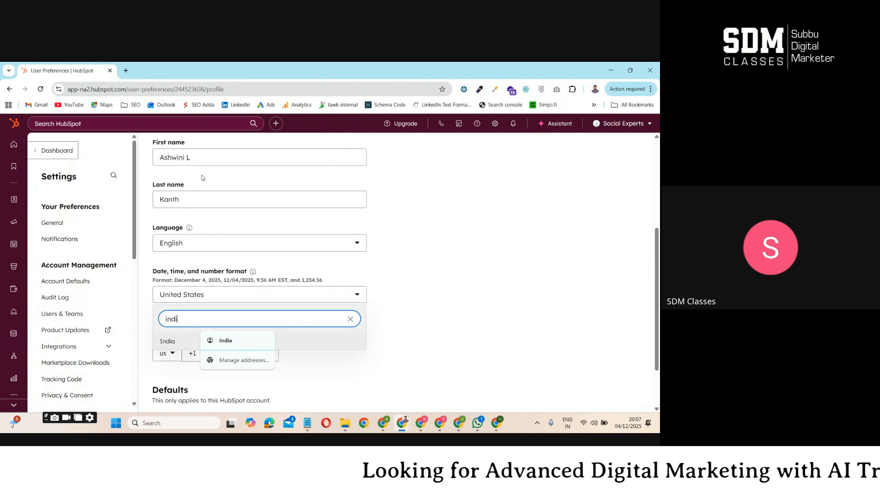
left_click(178, 341)
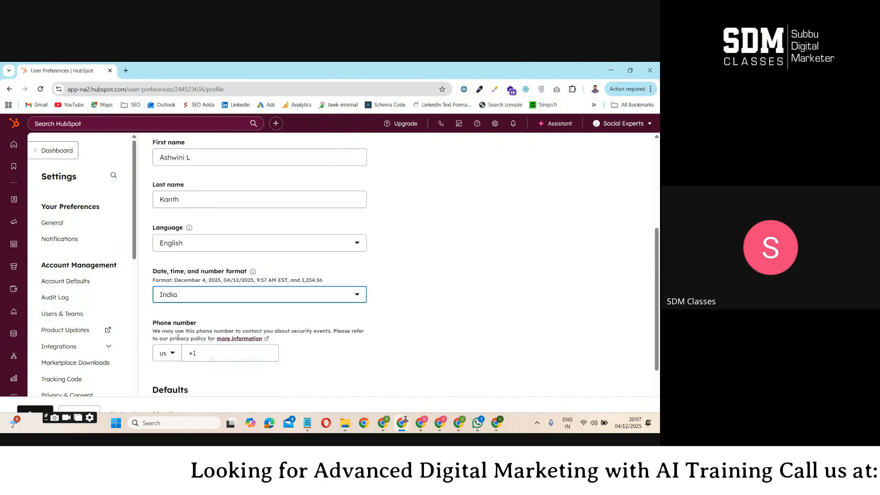
Set the phone country code to India +91, enter the phone number, and save the profile settings
scroll(172, 283, "down", 2)
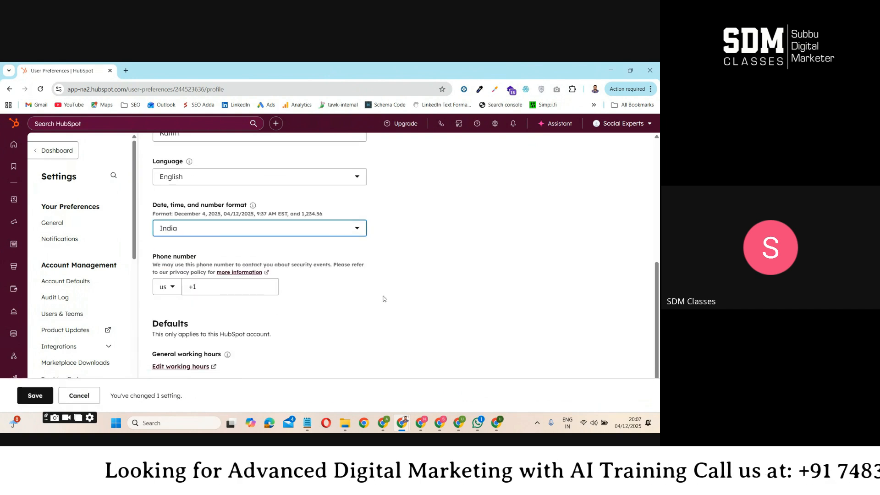
left_click(169, 286)
left_click(294, 319)
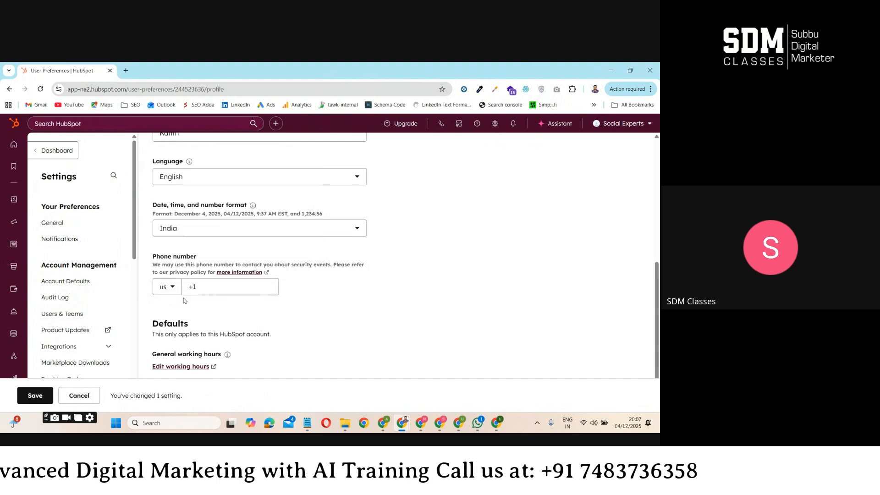
left_click(169, 287)
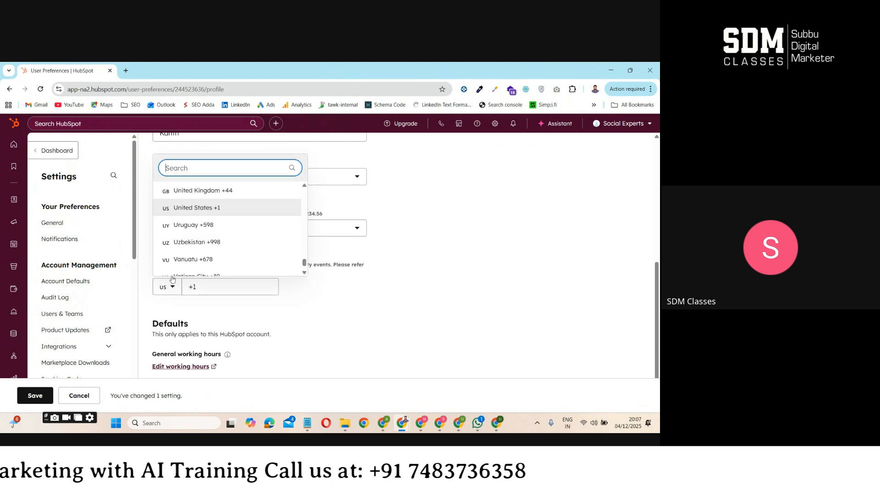
type("india")
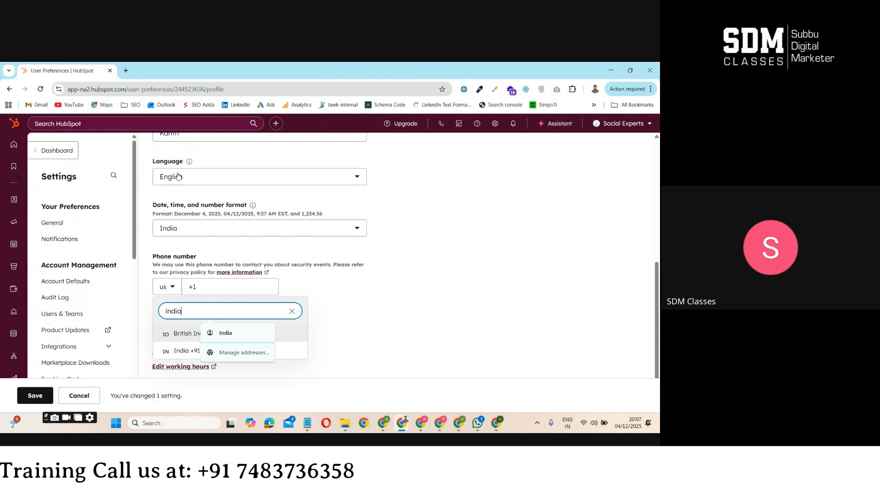
left_click(179, 352)
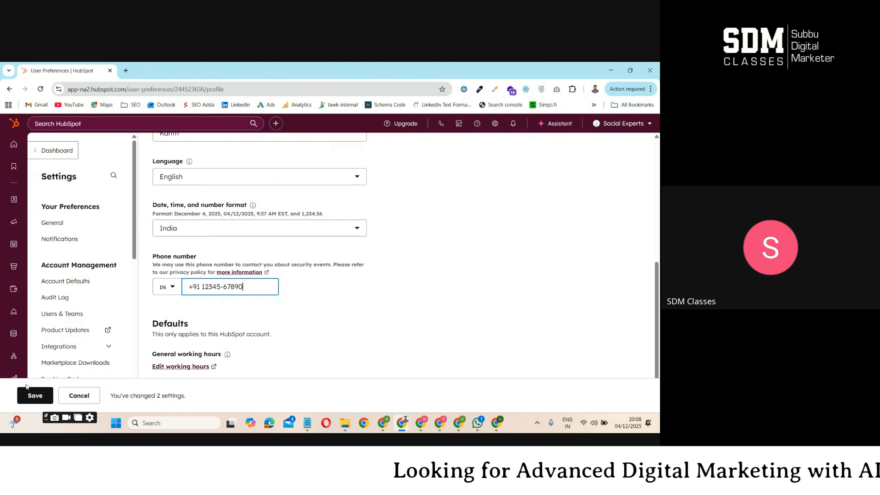
scroll(219, 183, "up", 5)
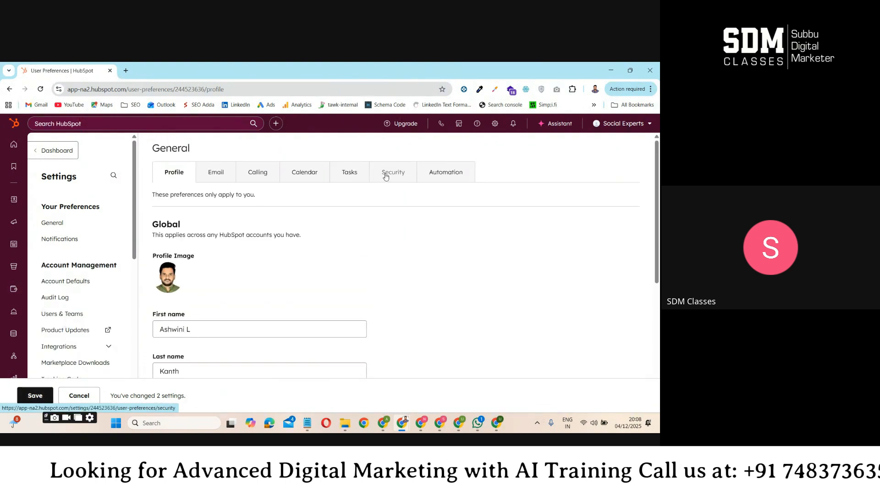
left_click(36, 396)
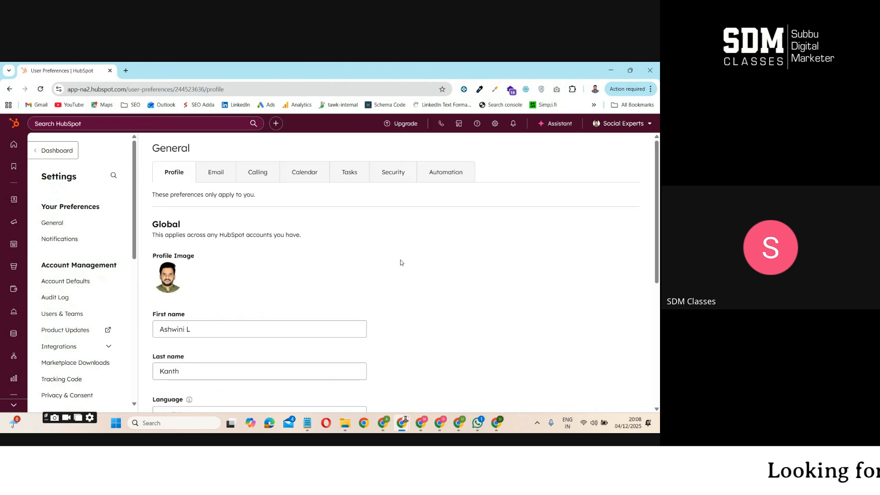
Set the date, time, and number format of the global profile to India
scroll(429, 274, "down", 5)
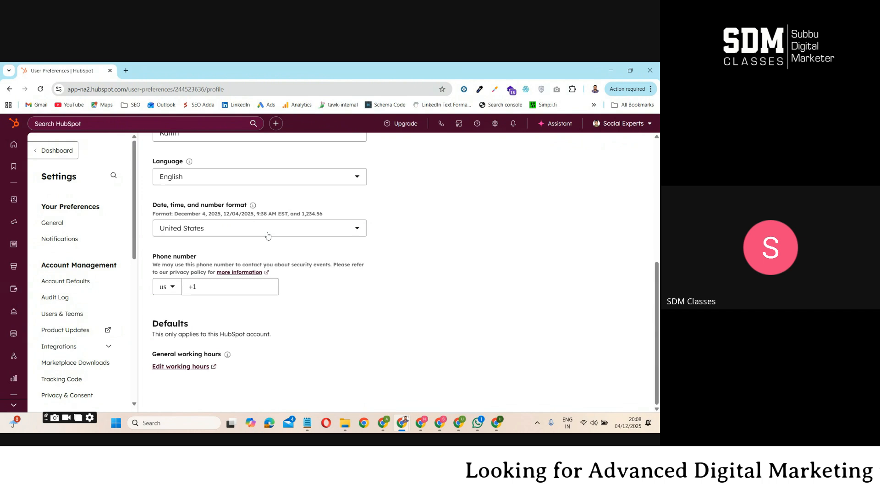
left_click(237, 232)
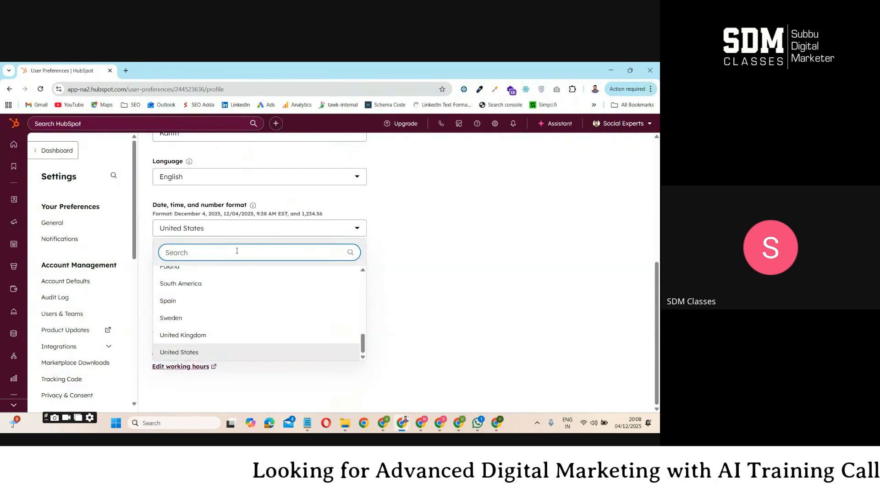
type("india")
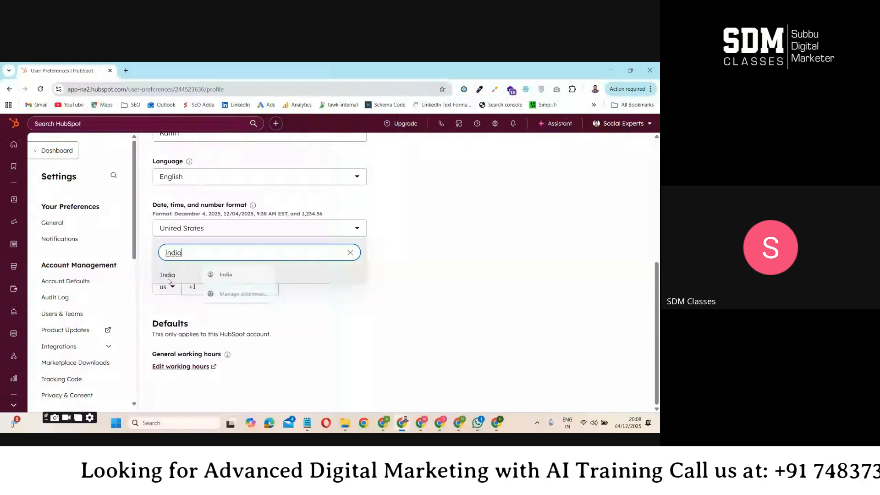
left_click(159, 274)
Change the phone country code to India +91, enter the phone number, save the profile, and dismiss the save notification
left_click(170, 286)
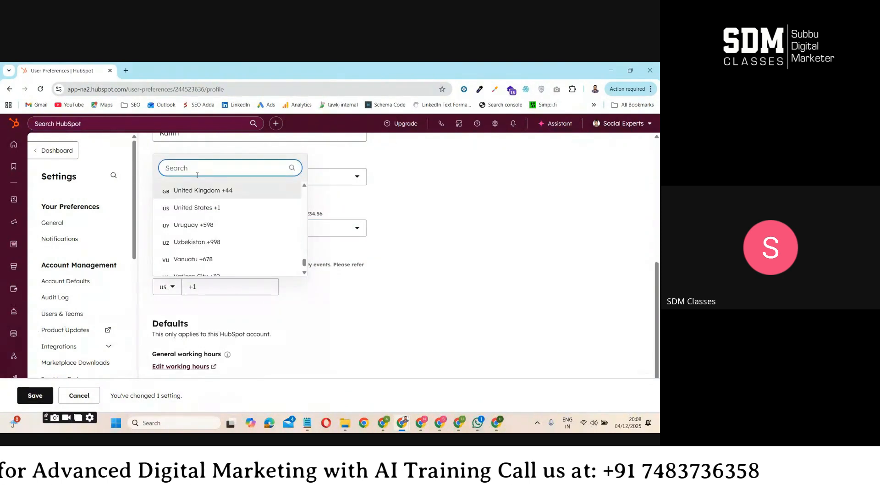
scroll(229, 229, "down", 2)
type("india")
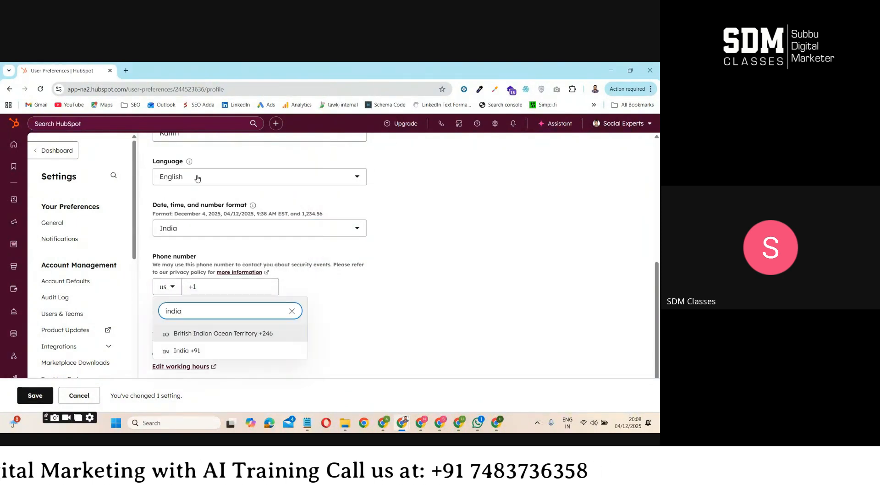
left_click(191, 351)
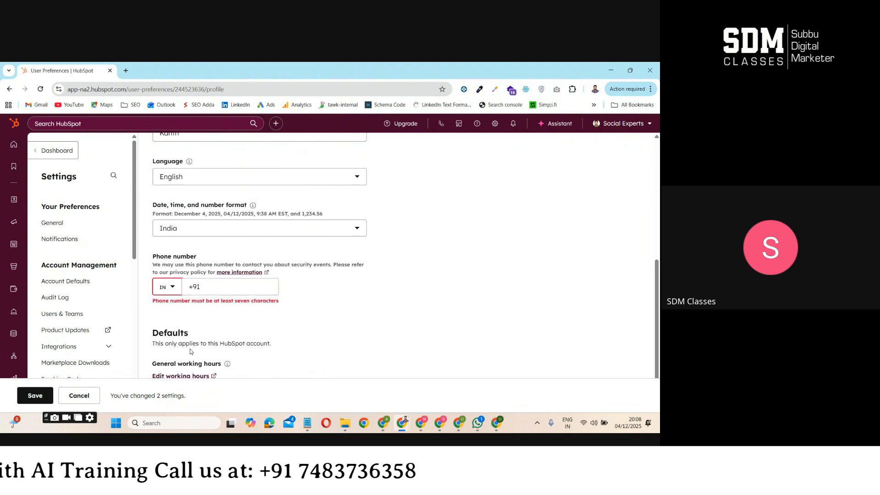
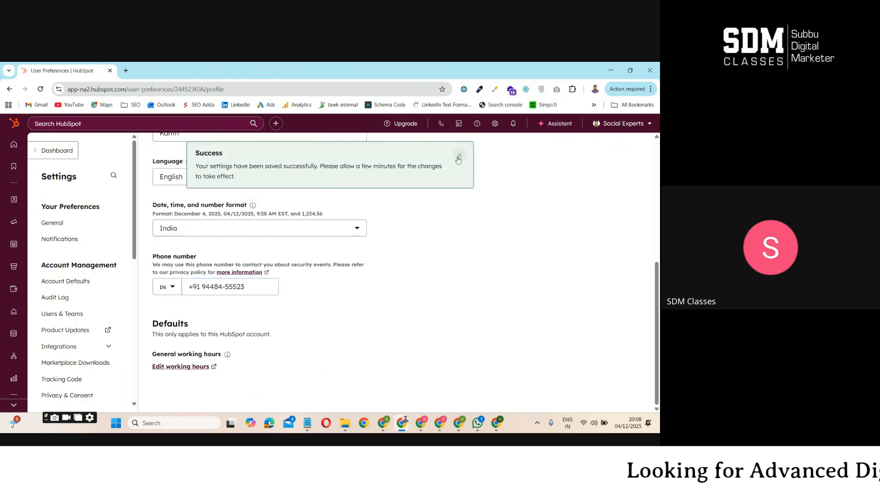
left_click(459, 156)
Reload the profile page and check whether the saved regional format and phone number are retained
scroll(467, 256, "up", 5)
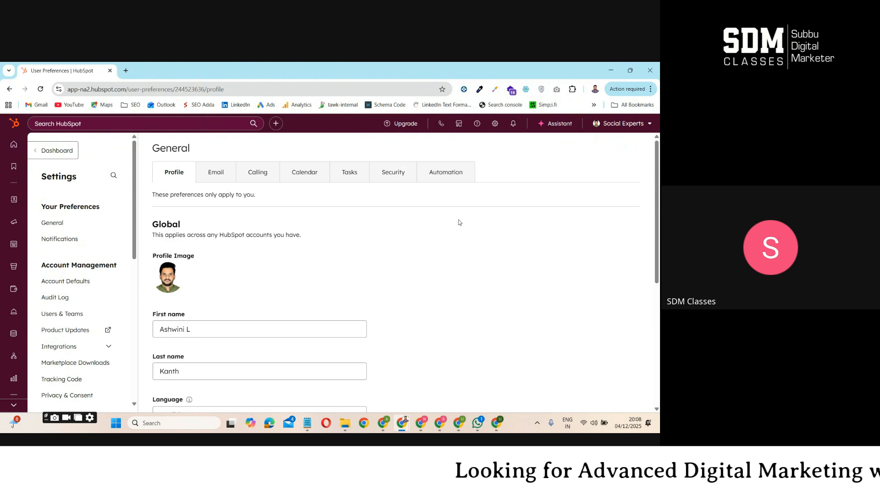
scroll(458, 222, "down", 5)
left_click(257, 285)
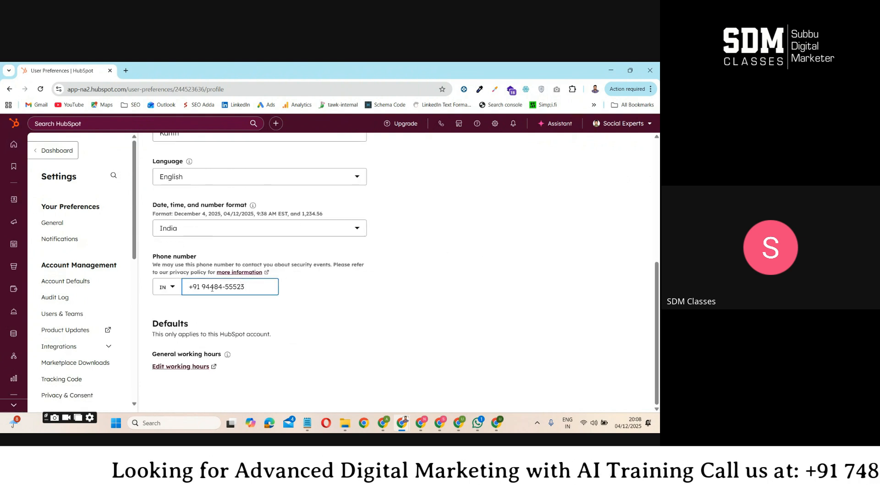
left_click(339, 318)
key("F5")
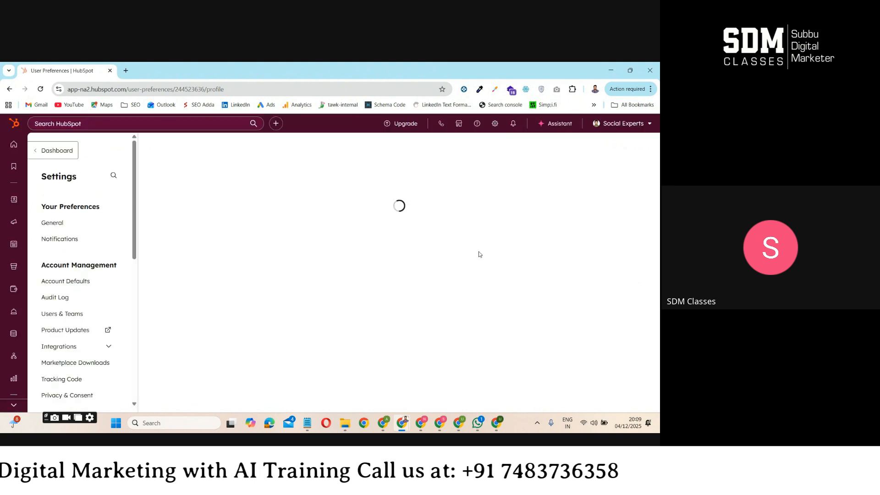
scroll(425, 289, "down", 5)
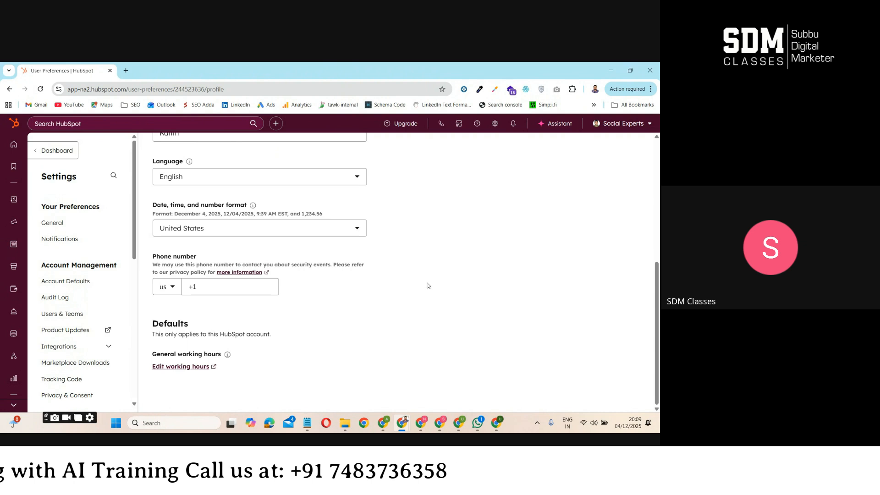
scroll(418, 285, "up", 2)
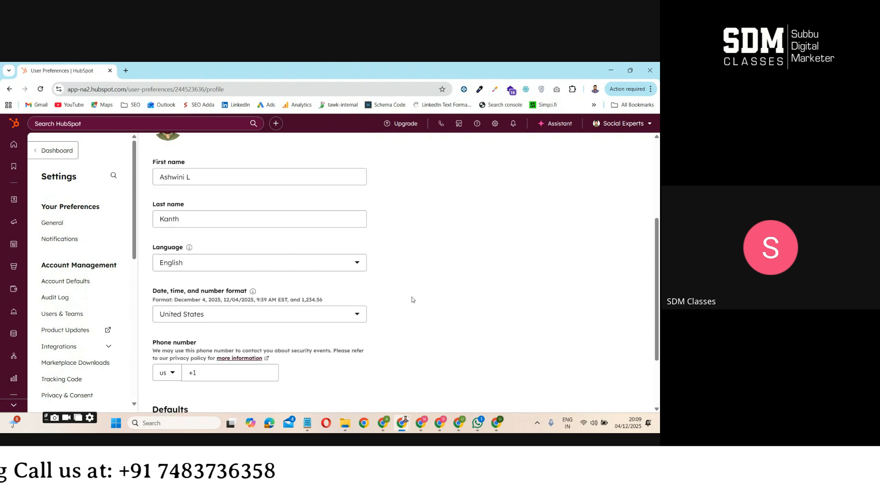
scroll(427, 294, "up", 4)
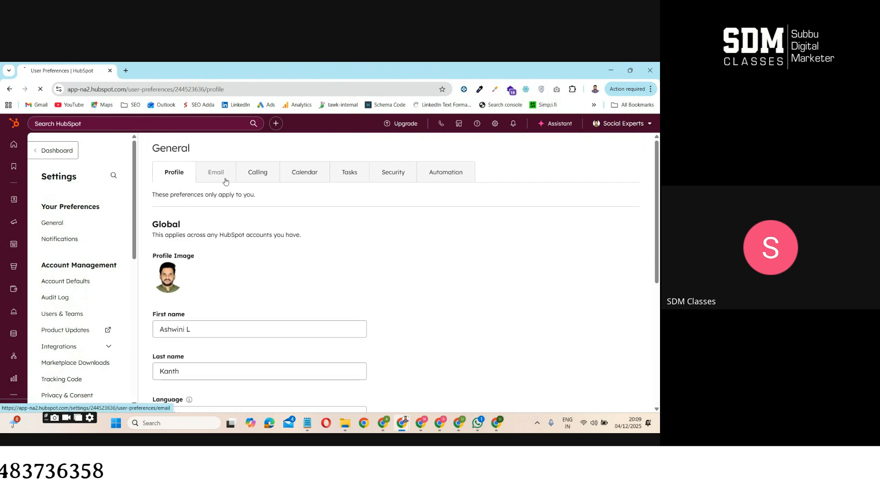
Open the Email preferences and look over the section on connecting personal email accounts
left_click(225, 181)
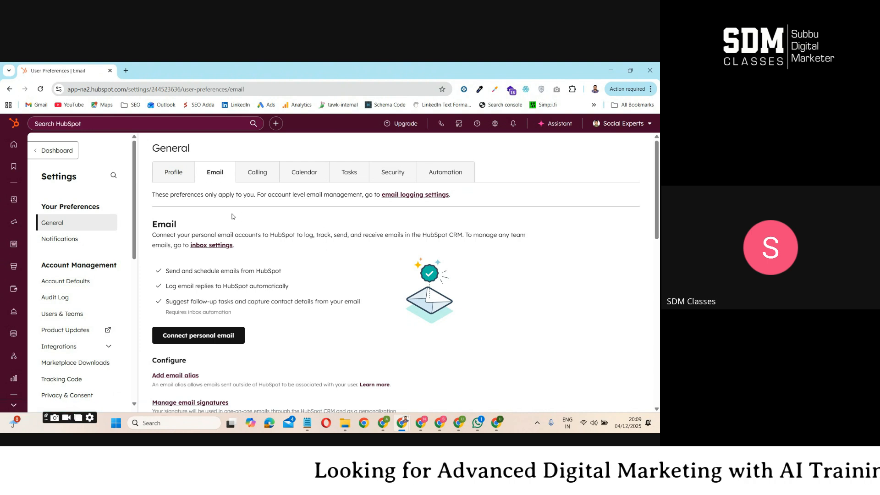
left_click_drag(152, 224, 201, 227)
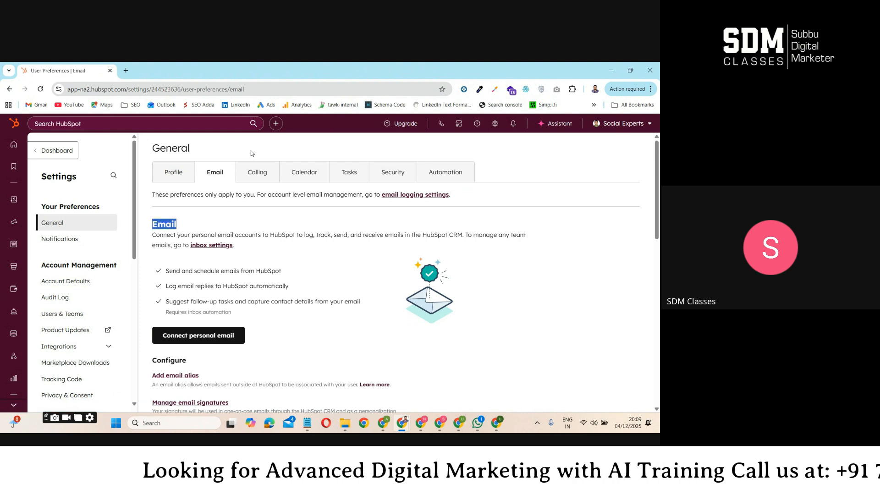
left_click(272, 243)
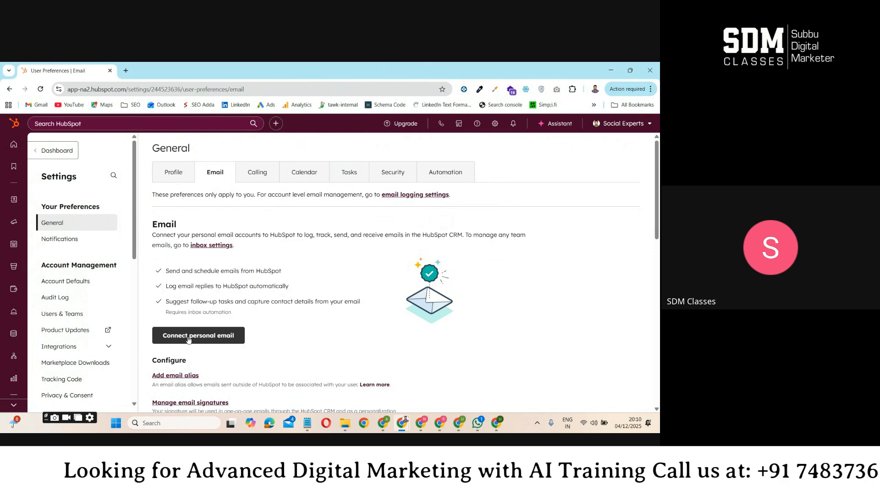
Start connecting a personal inbox without inbox automation, fill in the email address, and choose to connect to Gmail
left_click(213, 340)
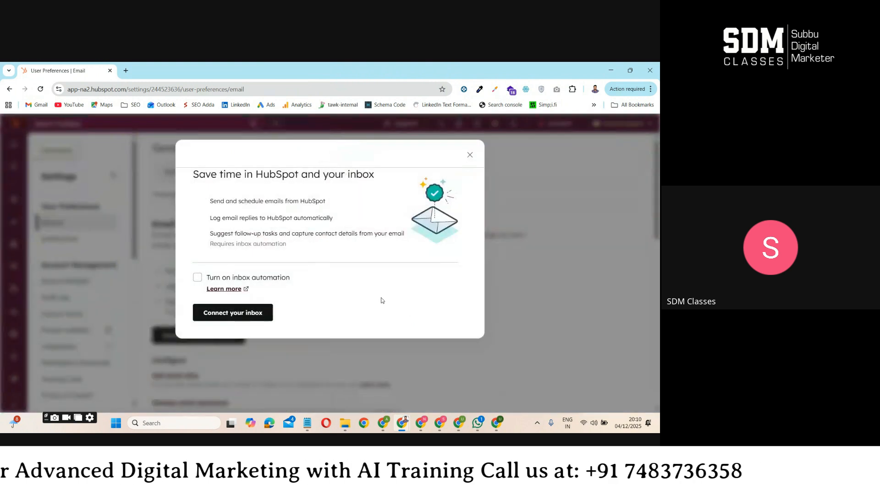
left_click(216, 316)
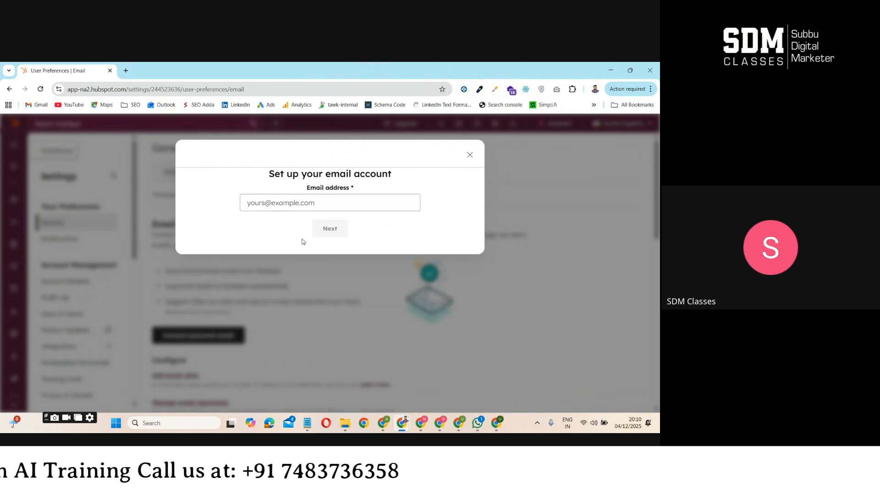
left_click(295, 206)
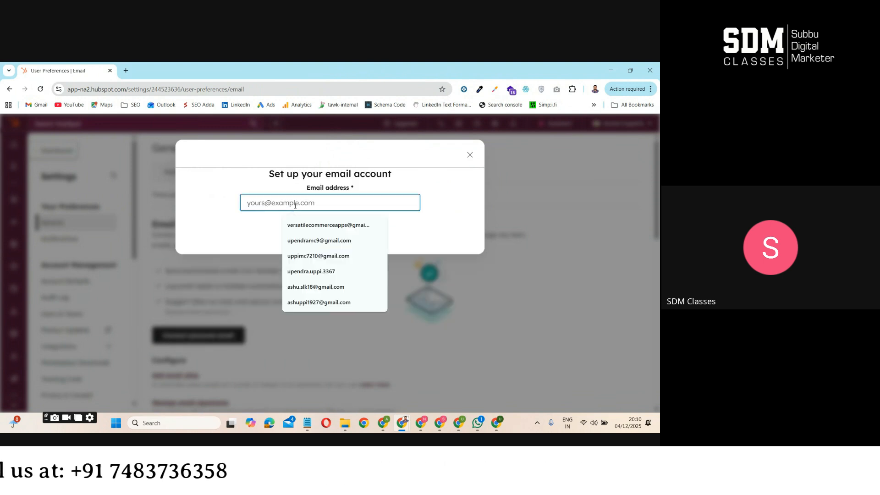
left_click(318, 255)
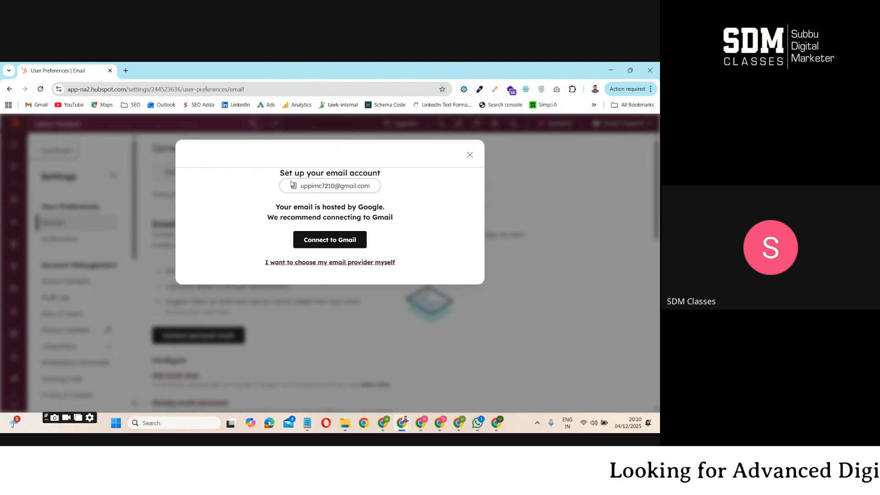
double_click(341, 186)
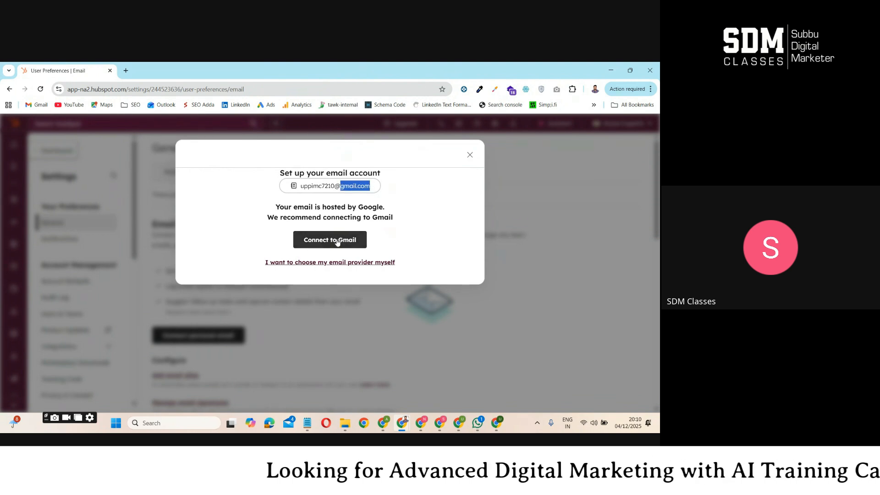
left_click(330, 242)
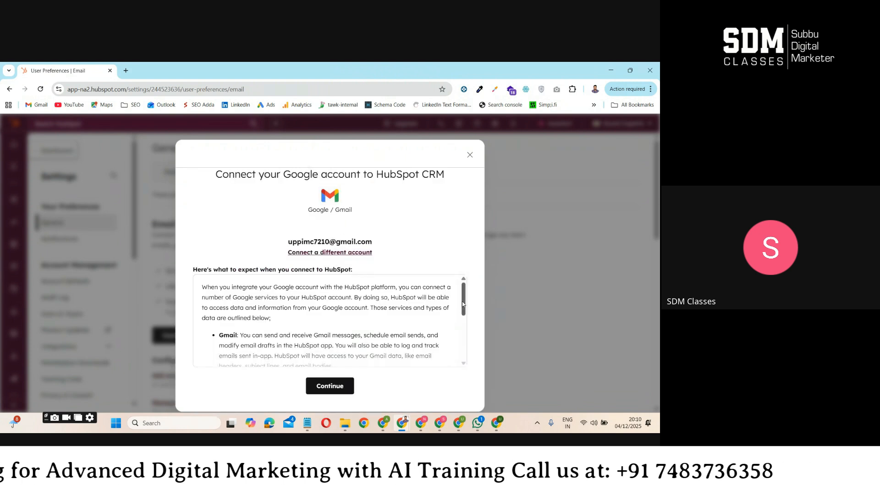
Read through the Google integration terms, open the HubSpot Privacy Policy, and return to the account connection dialog
scroll(412, 341, "down", 5)
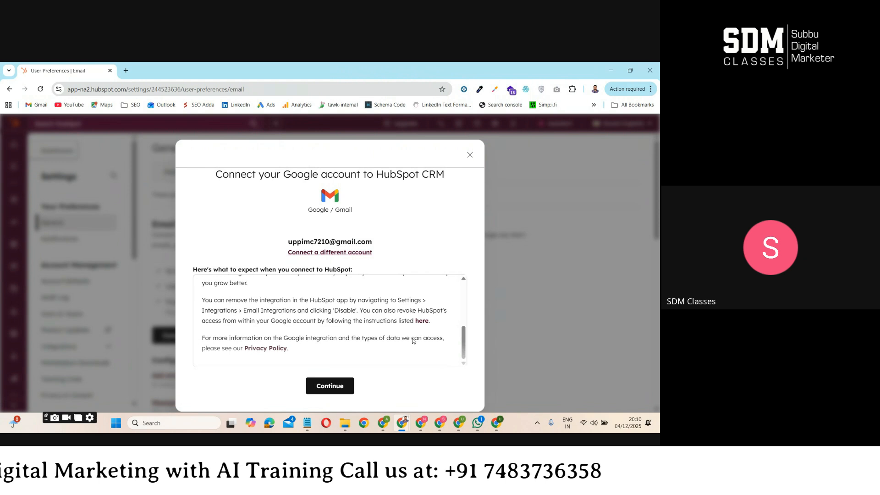
scroll(288, 317, "up", 2)
scroll(289, 317, "up", 3)
scroll(293, 316, "down", 5)
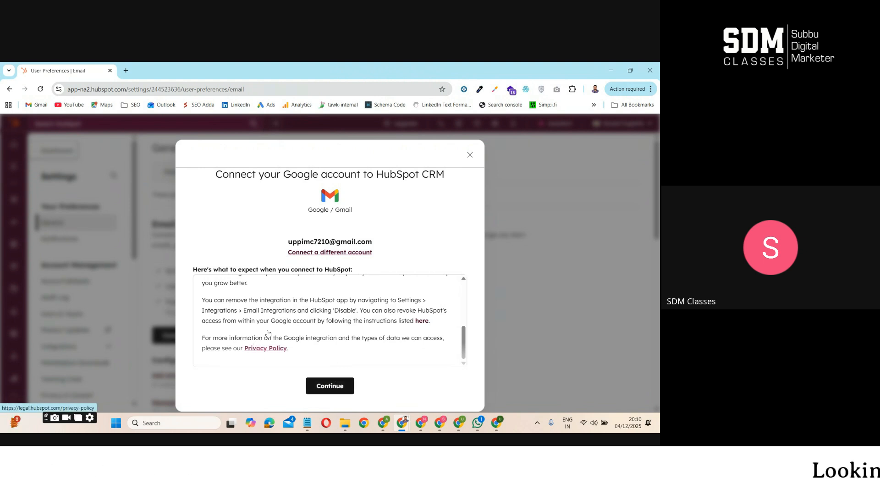
left_click(267, 347)
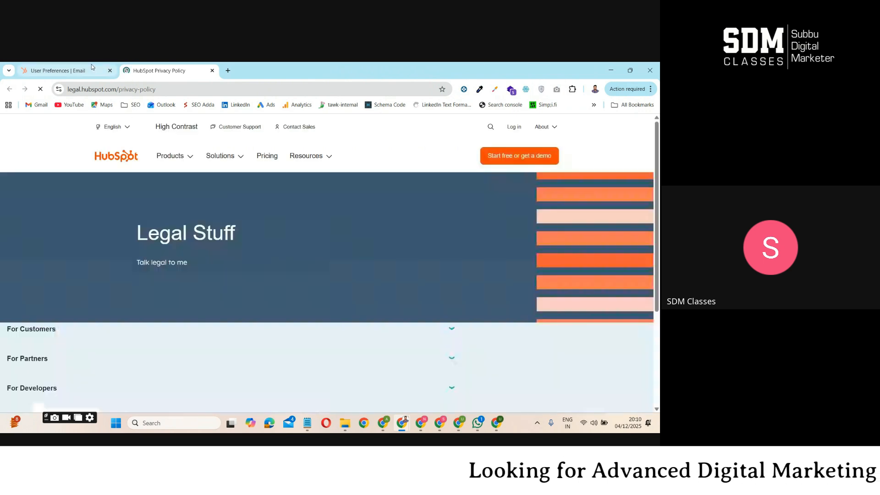
left_click(92, 67)
left_click(176, 71)
left_click(82, 69)
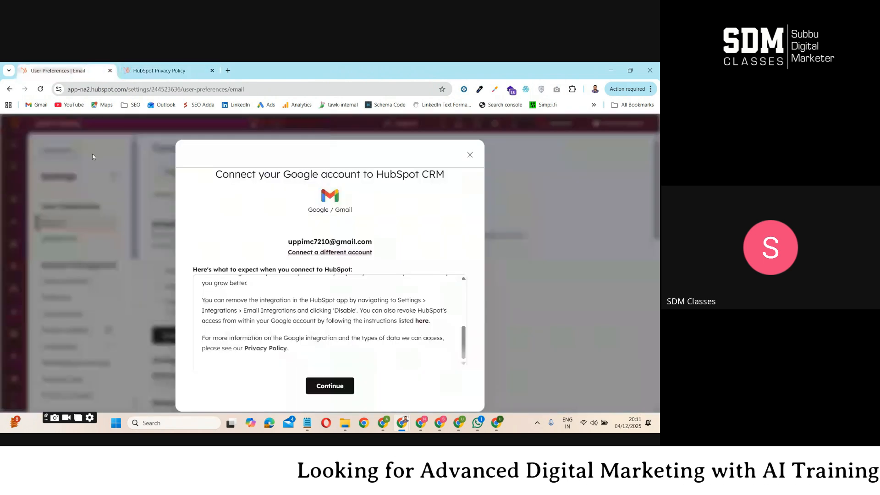
Continue to Google sign-in, choose the matching account, and grant HubSpot all the requested access permissions
left_click(332, 386)
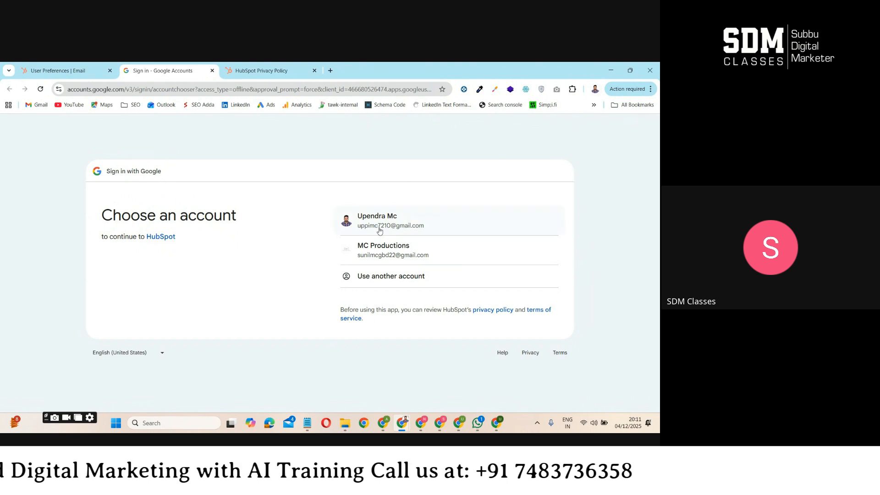
left_click(383, 225)
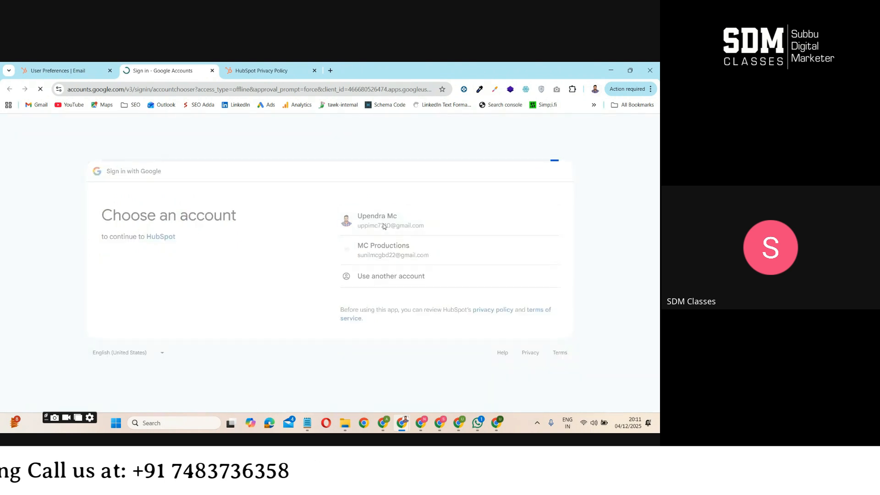
left_click(497, 324)
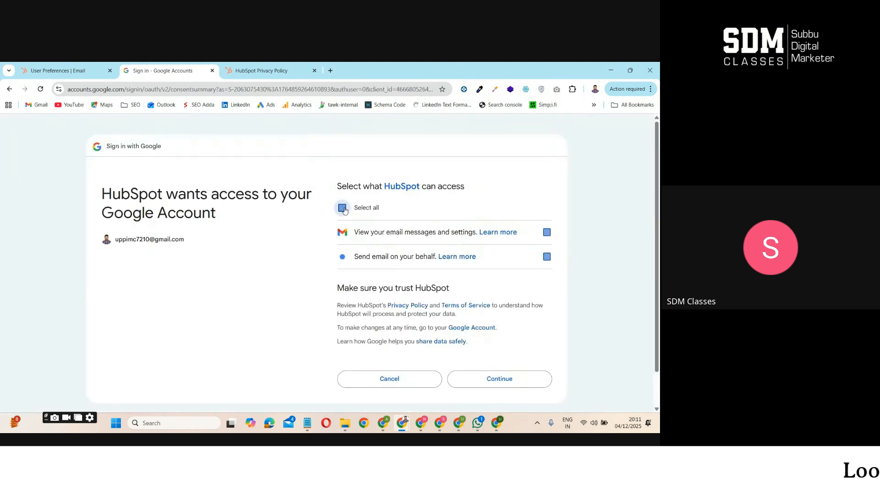
left_click(522, 385)
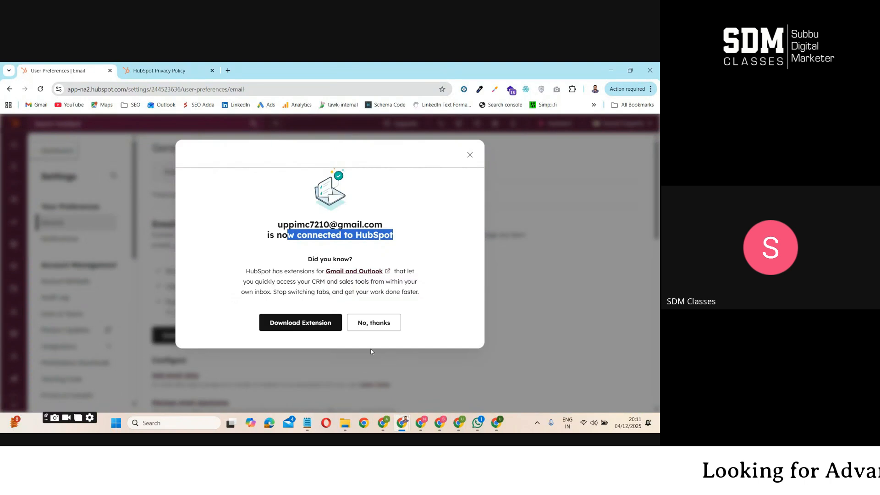
View the HubSpot extension downloads, close them, and decline the extension offer in the original email preferences
left_click(308, 323)
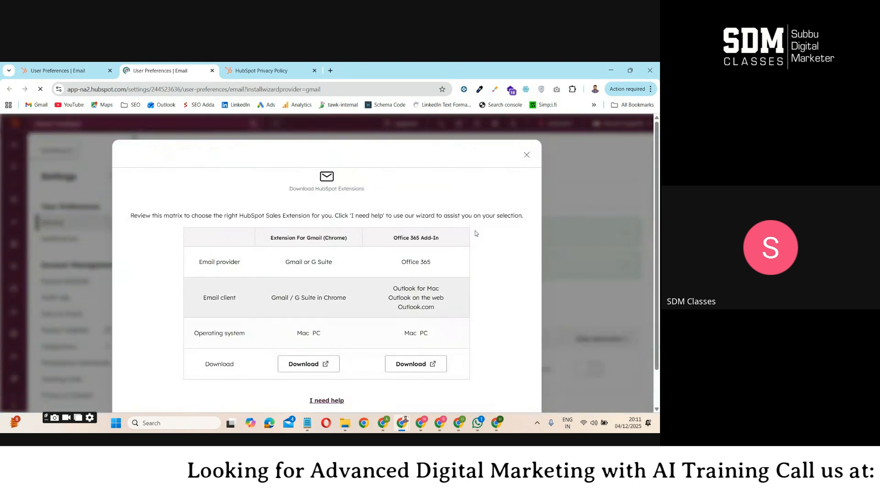
left_click(526, 155)
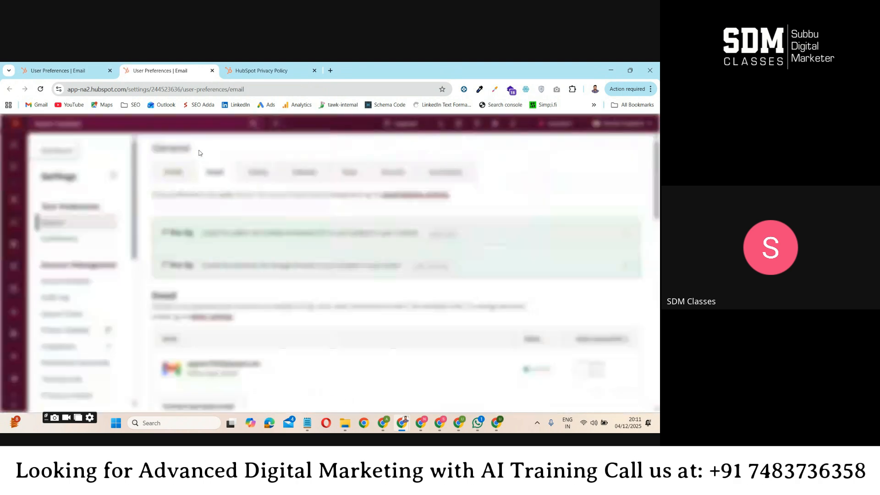
left_click(79, 73)
left_click(371, 318)
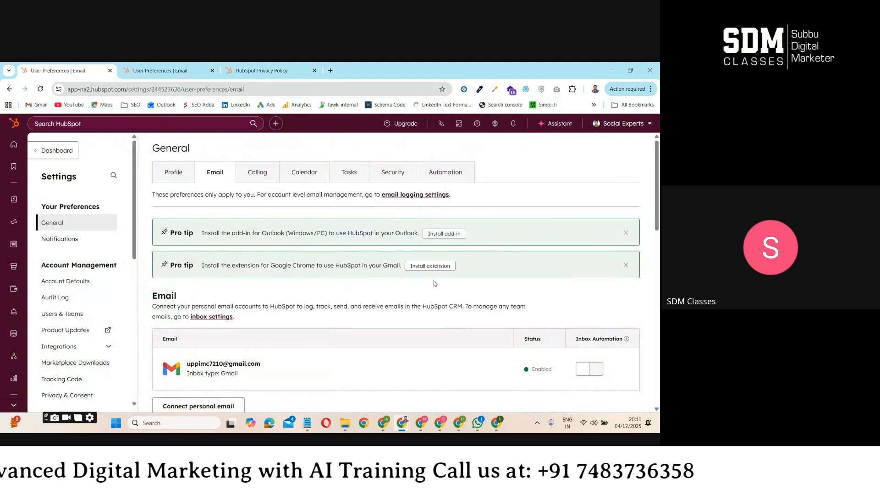
Review the connected Gmail account's entry and turn on its inbox automation
left_click_drag(658, 193, 659, 224)
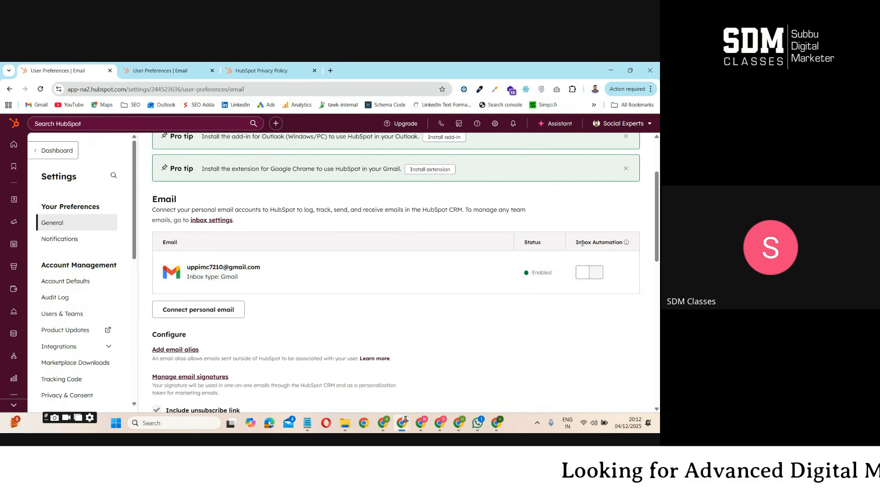
left_click(610, 337)
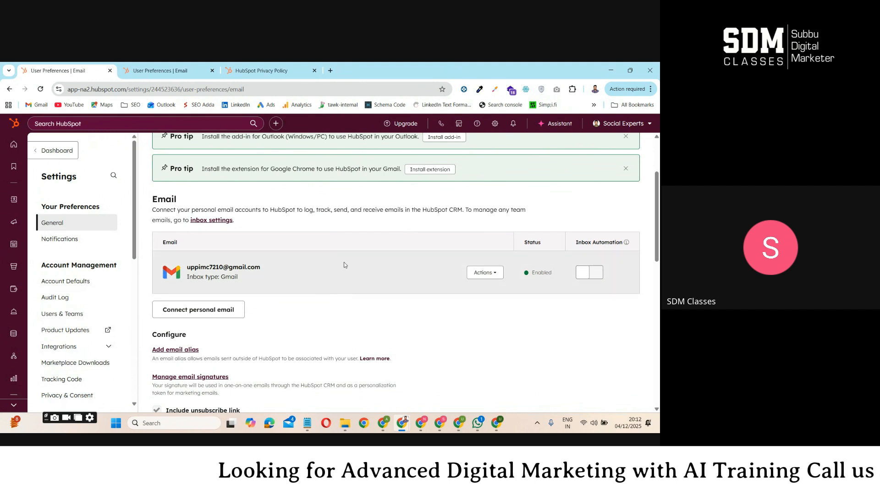
left_click_drag(186, 267, 262, 267)
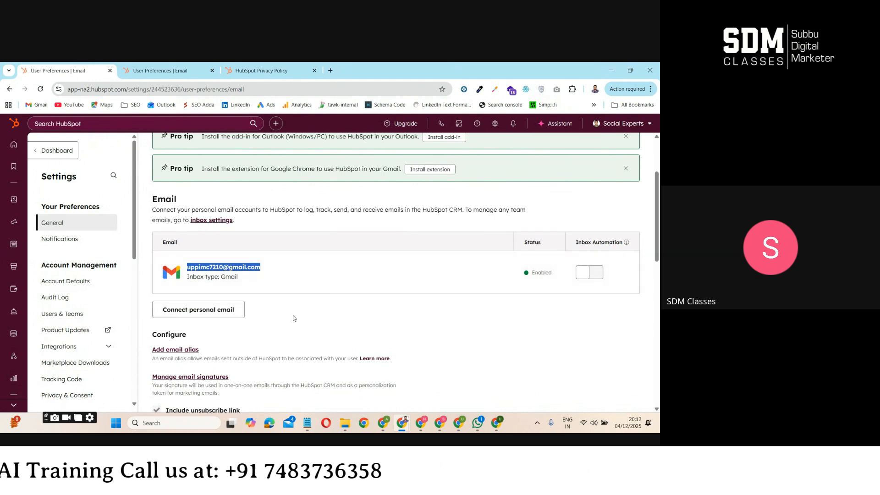
left_click(402, 280)
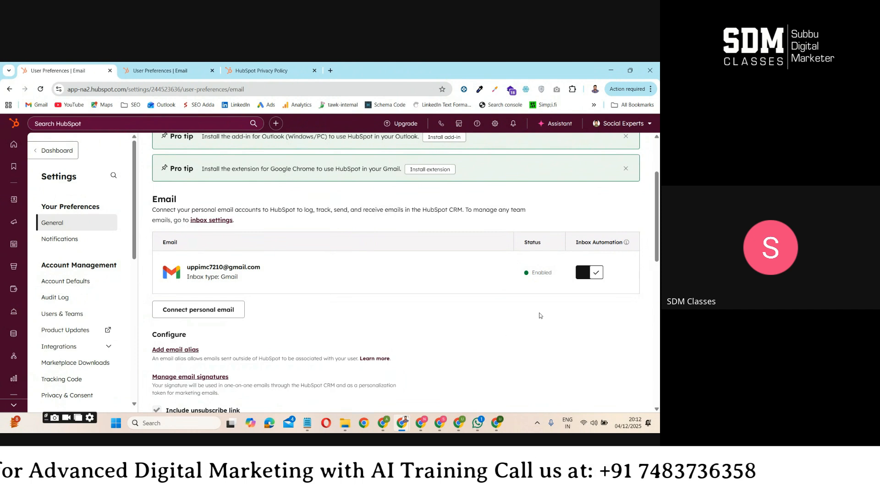
Look over the email preferences, including the Pro tips and the Never Log list, and open the calling preferences
scroll(540, 316, "up", 2)
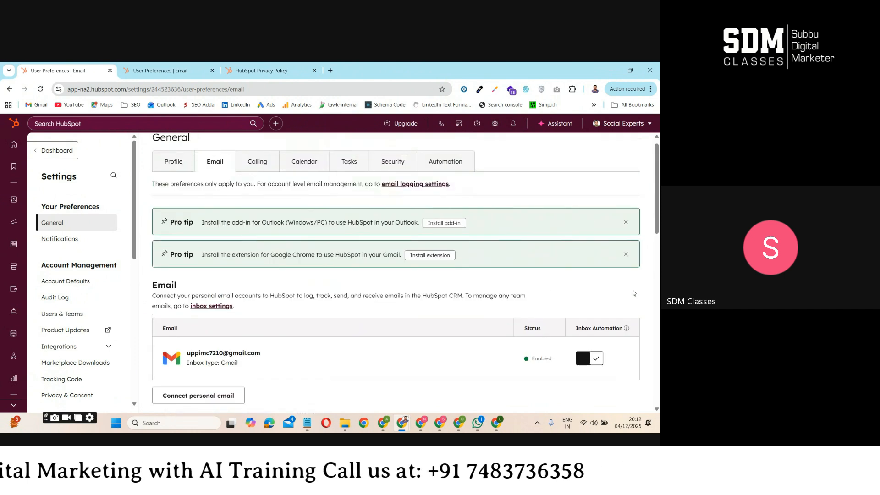
scroll(633, 292, "down", 9)
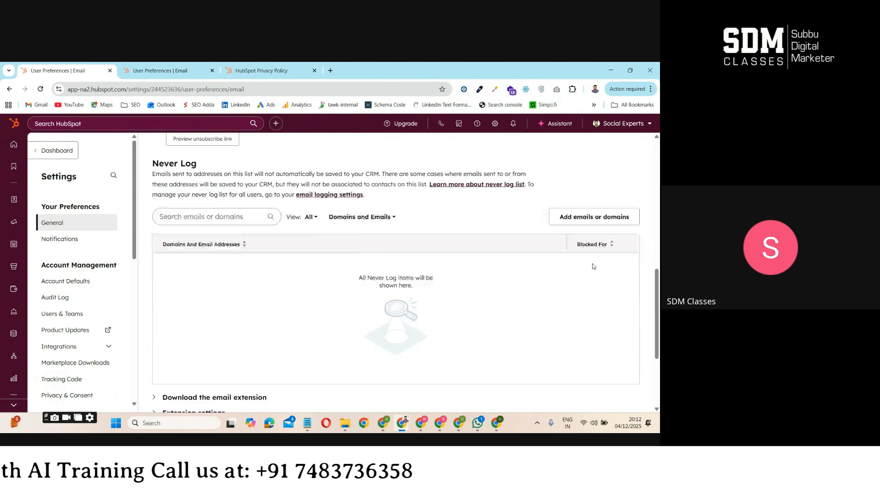
scroll(594, 266, "up", 10)
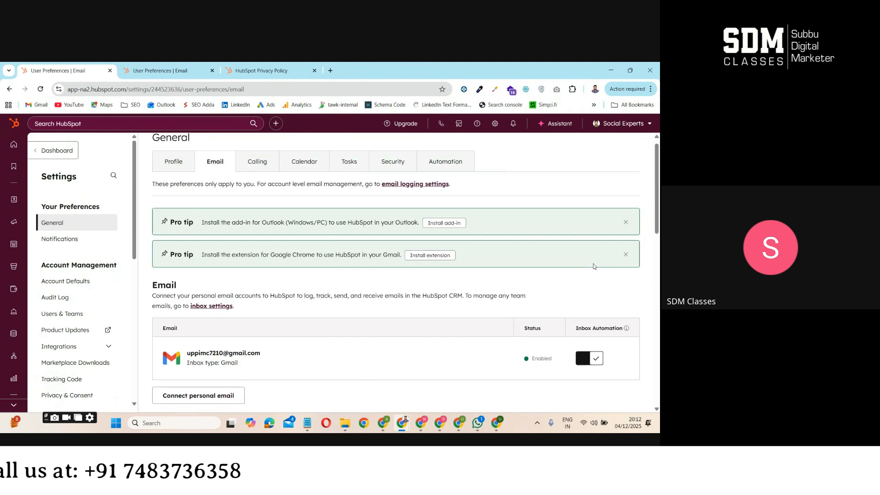
scroll(286, 195, "up", 1)
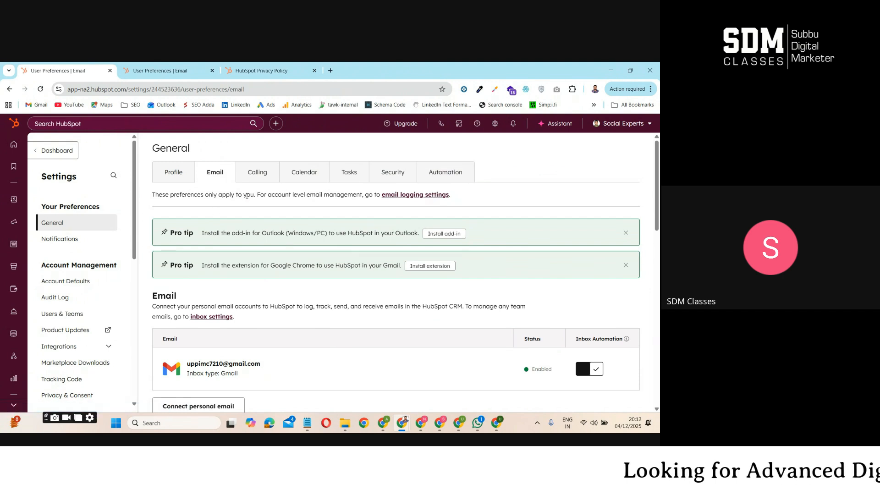
left_click(252, 179)
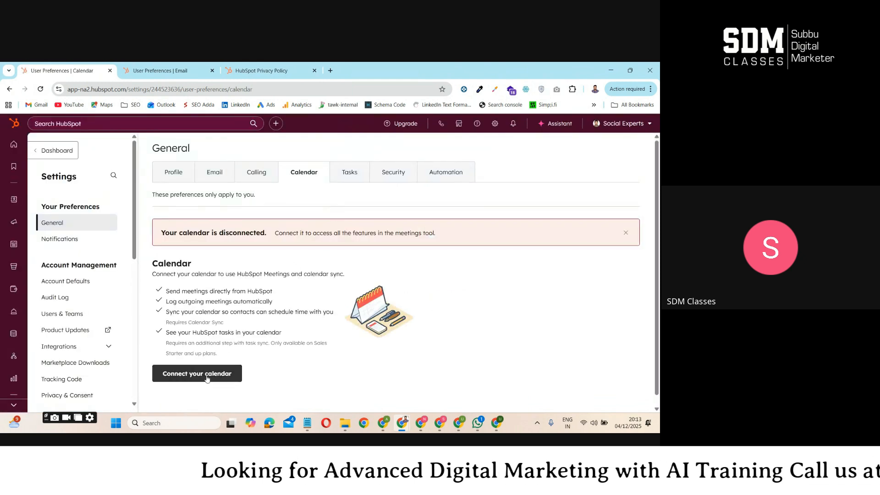
Start connecting a calendar with Google / Gmail as the provider and accept the Google integration terms
left_click(200, 378)
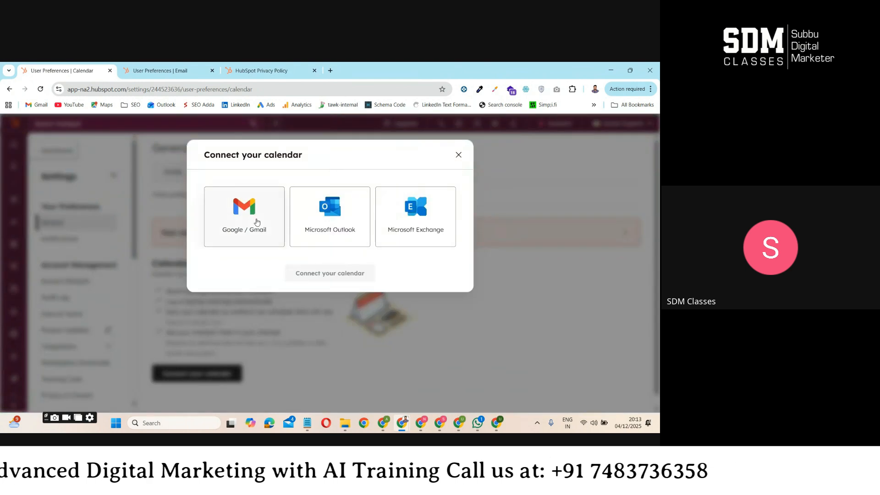
left_click(252, 222)
left_click(295, 272)
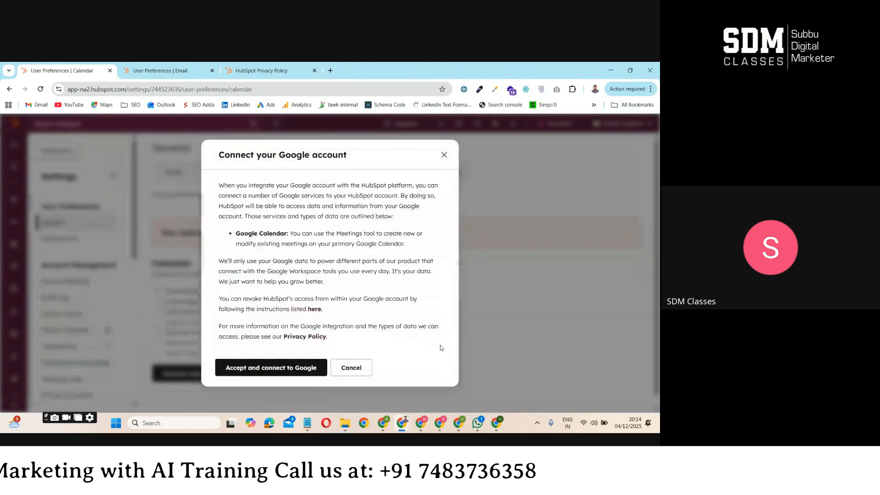
left_click(277, 369)
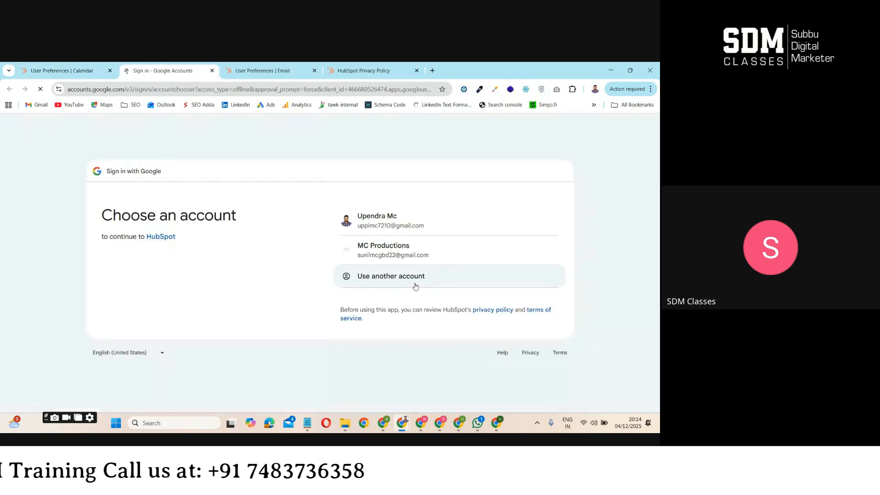
Sign in with the already connected Google account and grant HubSpot all the requested calendar permissions
left_click(401, 221)
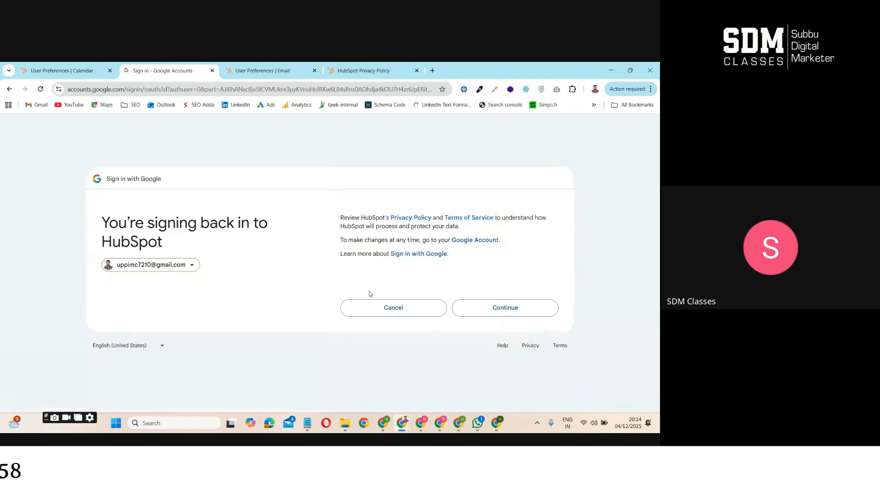
left_click(522, 313)
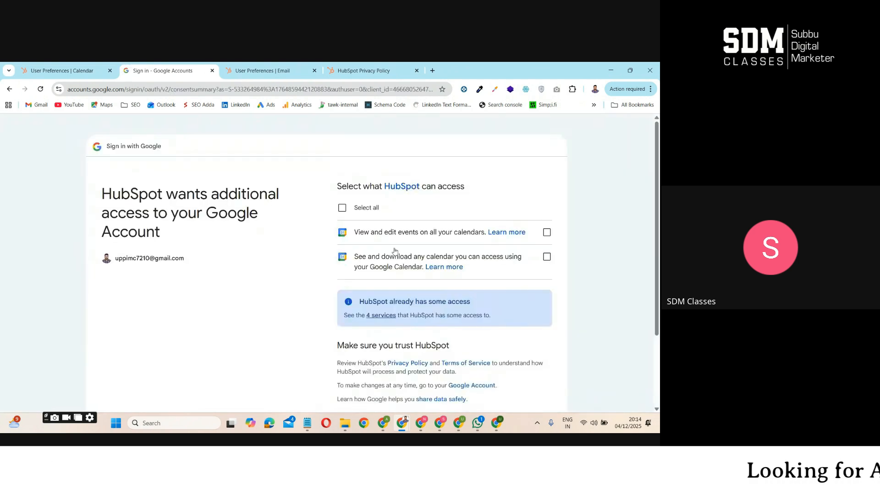
scroll(509, 326, "down", 2)
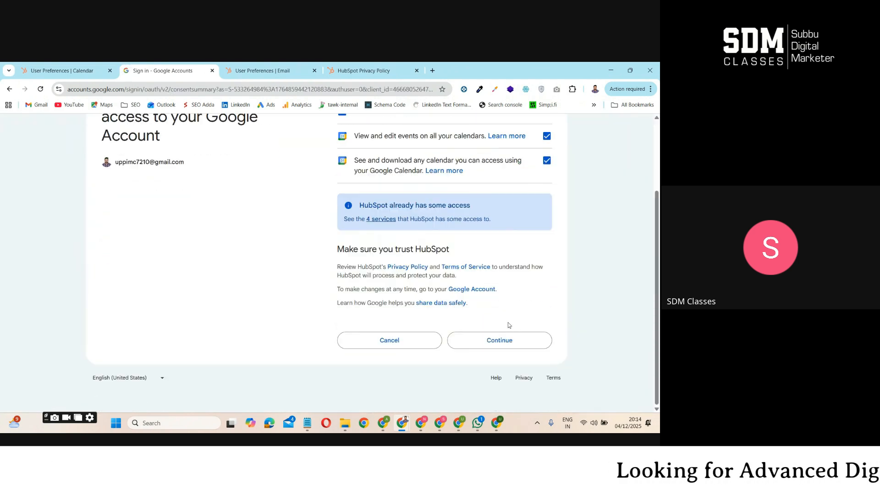
left_click(501, 345)
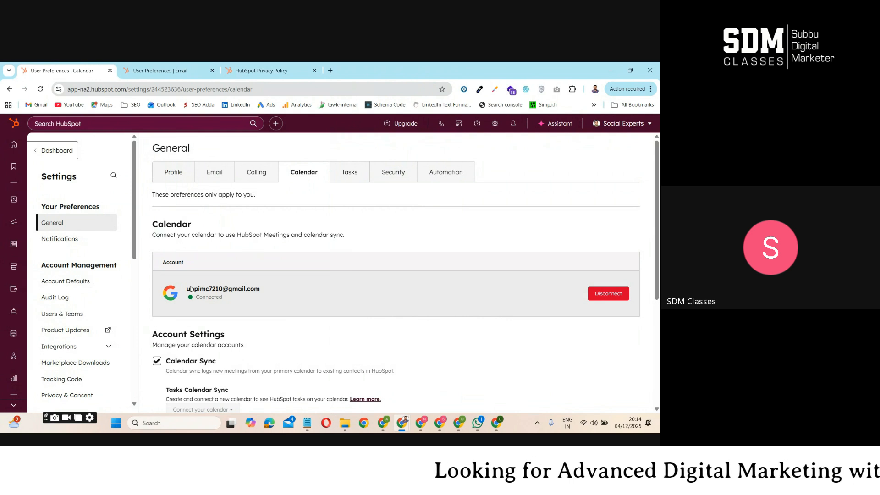
In the task preferences, try a default due date of In 1 week and return it to In 3 business days
left_click(351, 178)
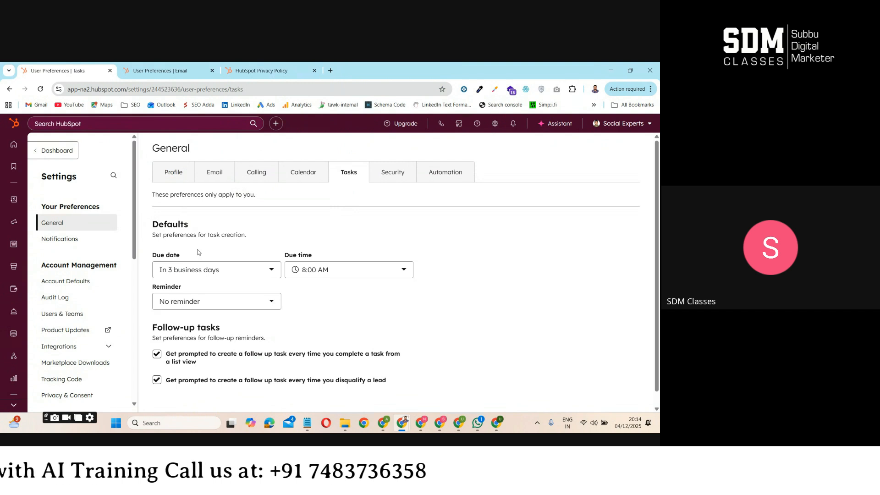
left_click(225, 275)
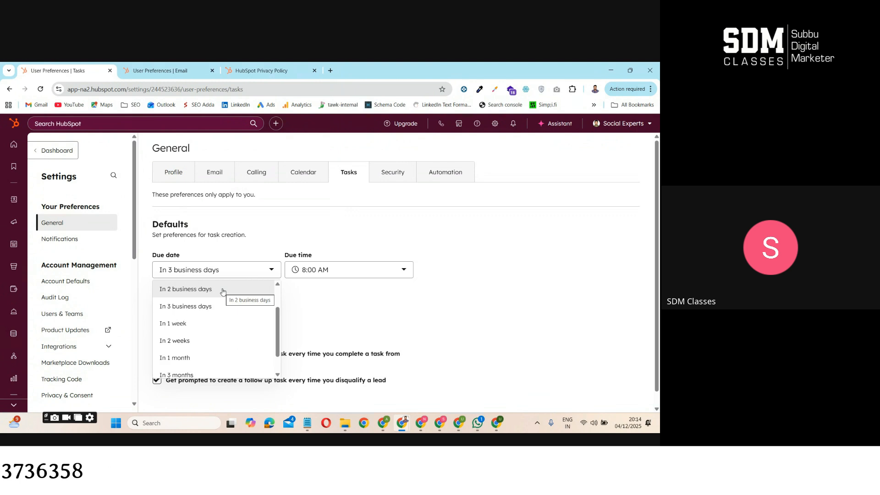
left_click(215, 324)
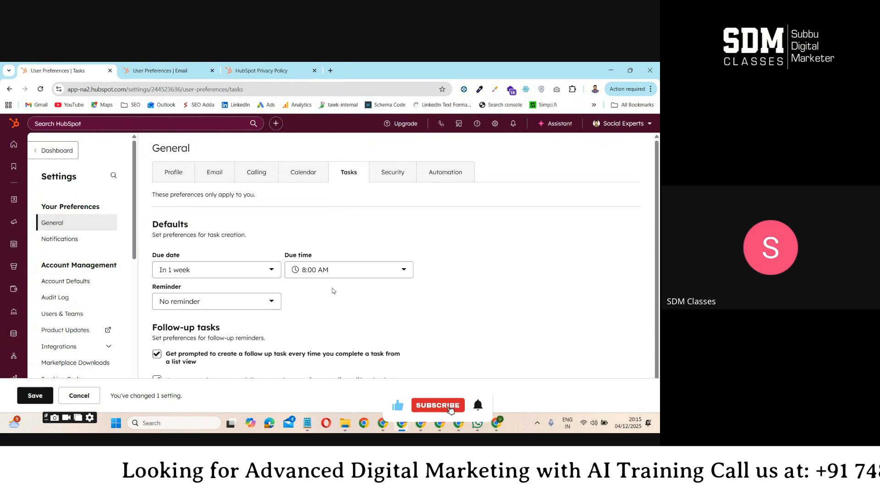
scroll(336, 321, "down", 2)
scroll(350, 285, "up", 2)
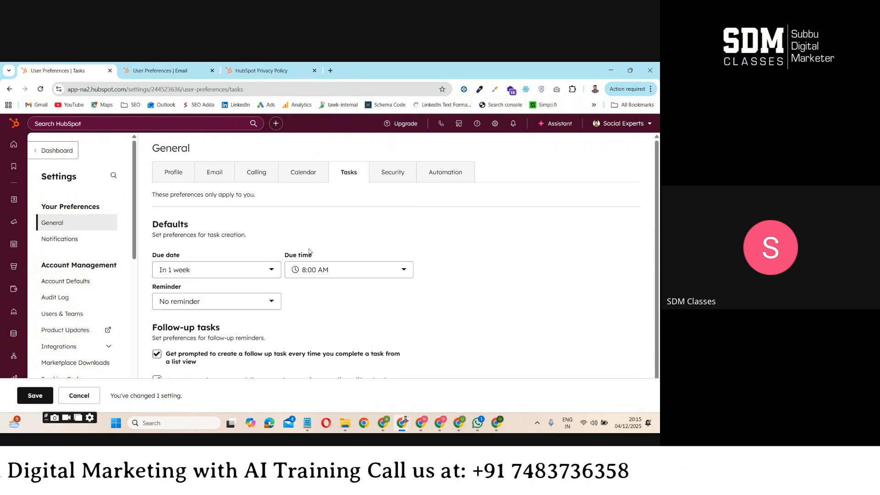
left_click(215, 270)
left_click(216, 293)
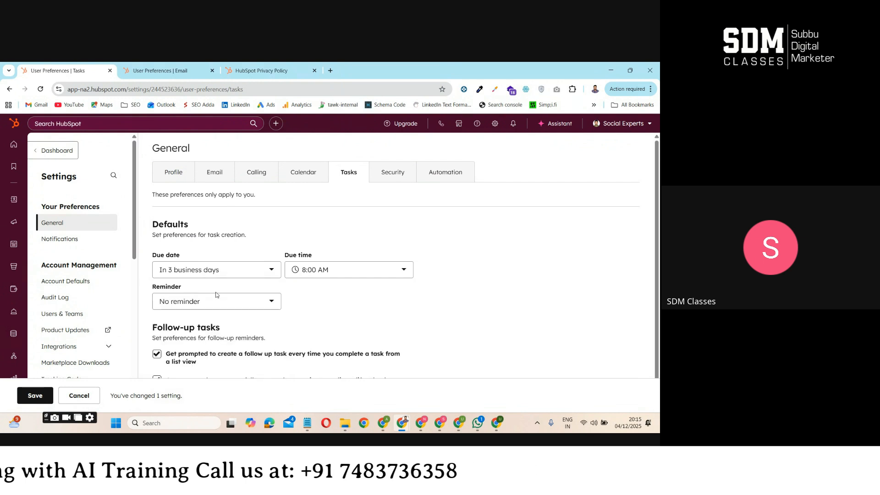
Set the default task reminder to One hour before and the due time to 11:00 AM, and save the task preferences
left_click(227, 302)
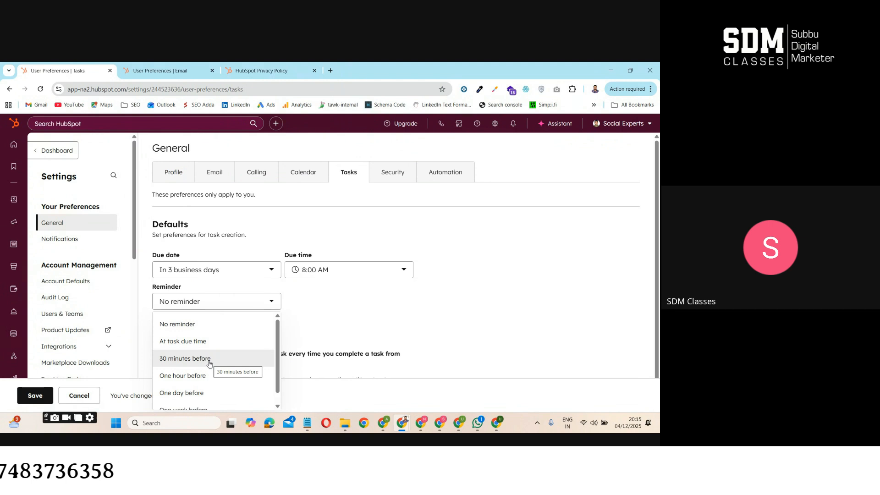
left_click(212, 377)
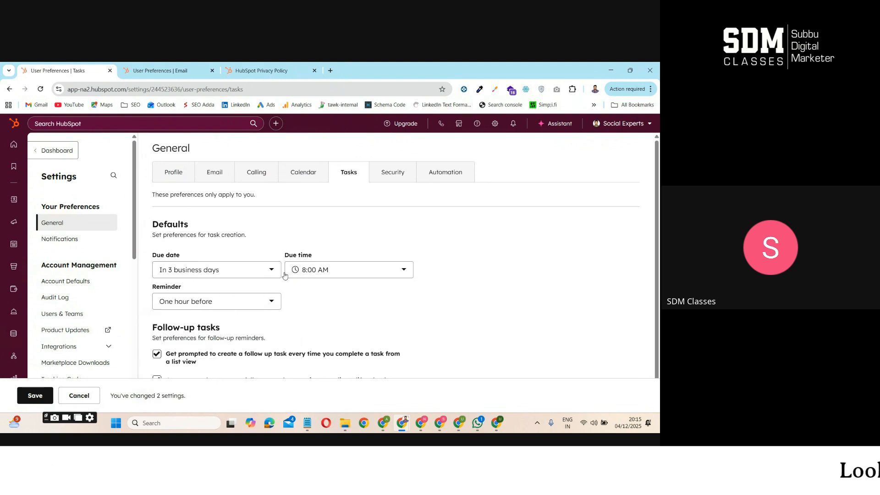
left_click(312, 272)
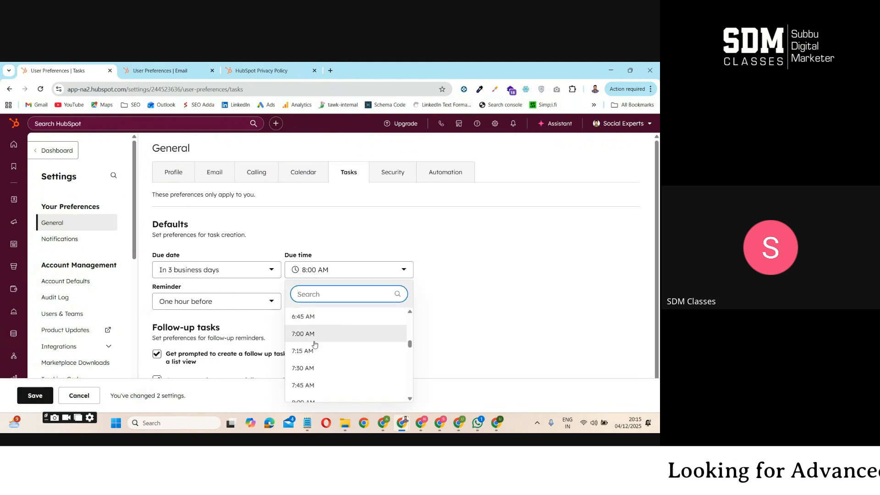
scroll(330, 372, "down", 5)
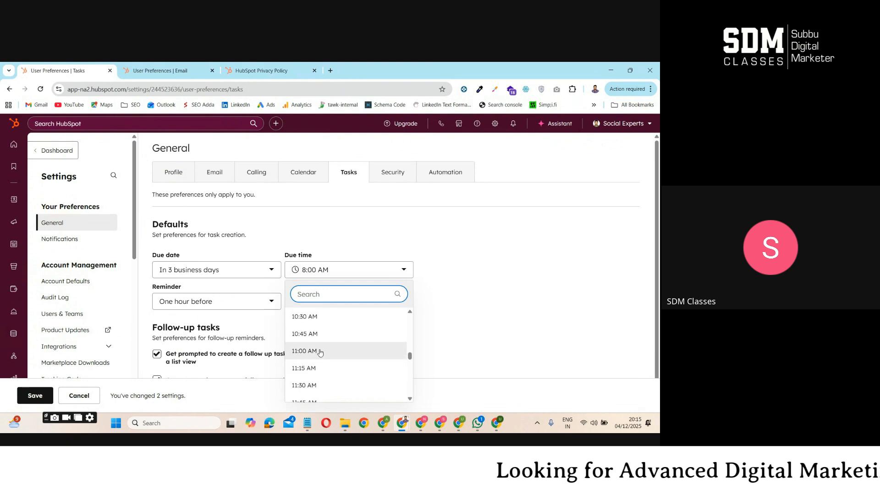
left_click(320, 353)
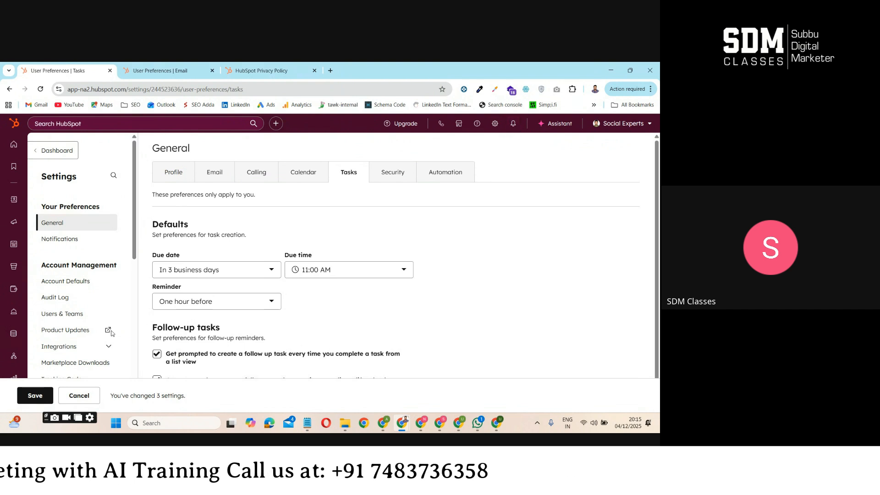
left_click(30, 395)
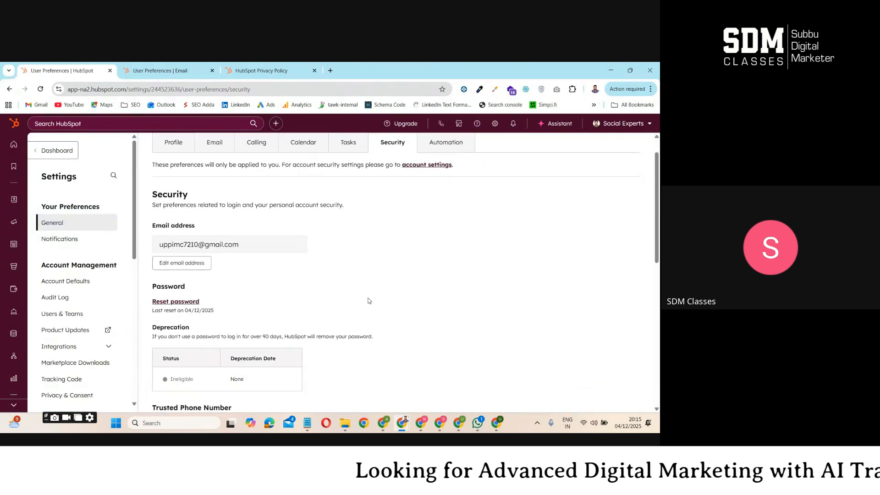
Look through the personal security preferences, from the email and password settings to two-factor authentication and account removal
scroll(368, 301, "down", 3)
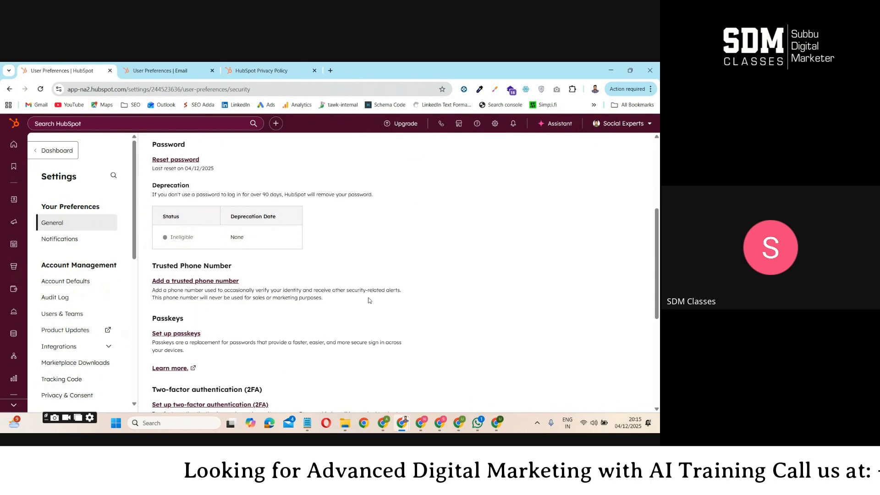
scroll(368, 301, "up", 4)
scroll(300, 283, "down", 7)
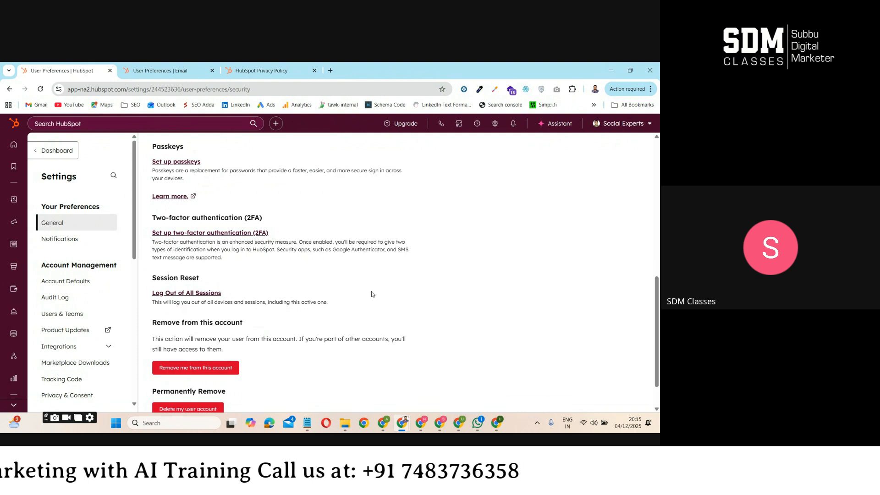
scroll(372, 294, "up", 8)
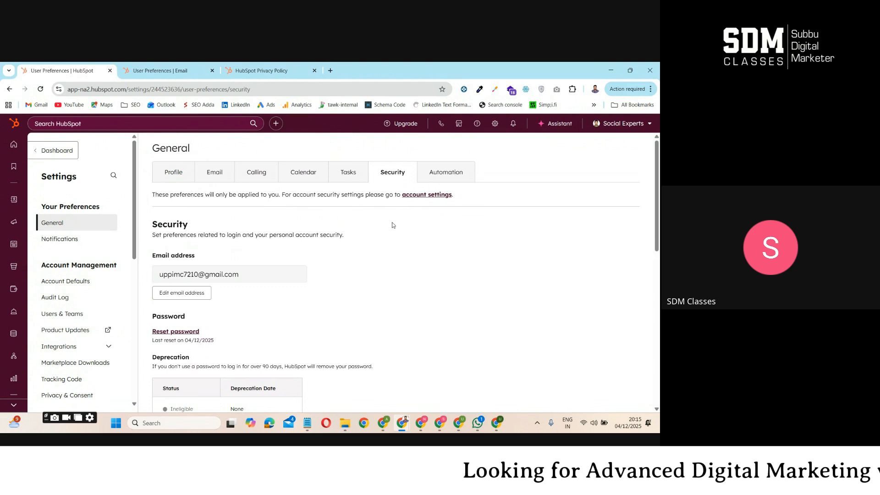
In the automation preferences, turn on displaying the workflow minimap by default and save the setting
left_click(447, 173)
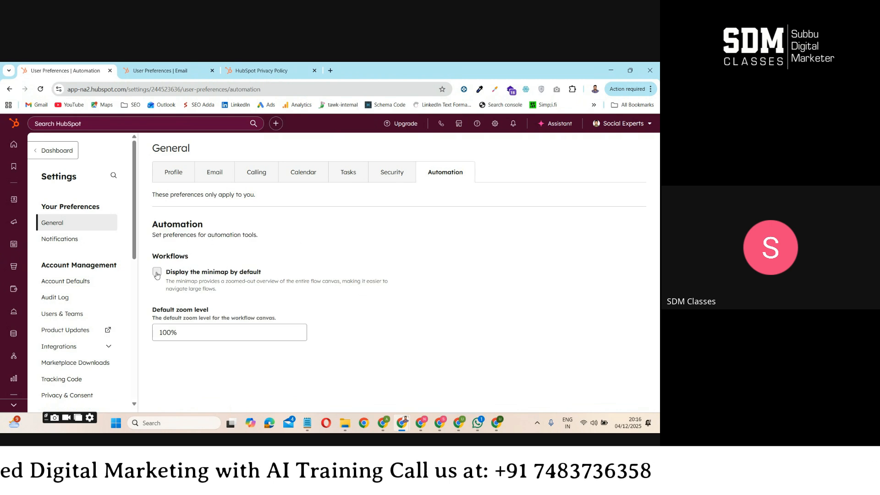
left_click(289, 287)
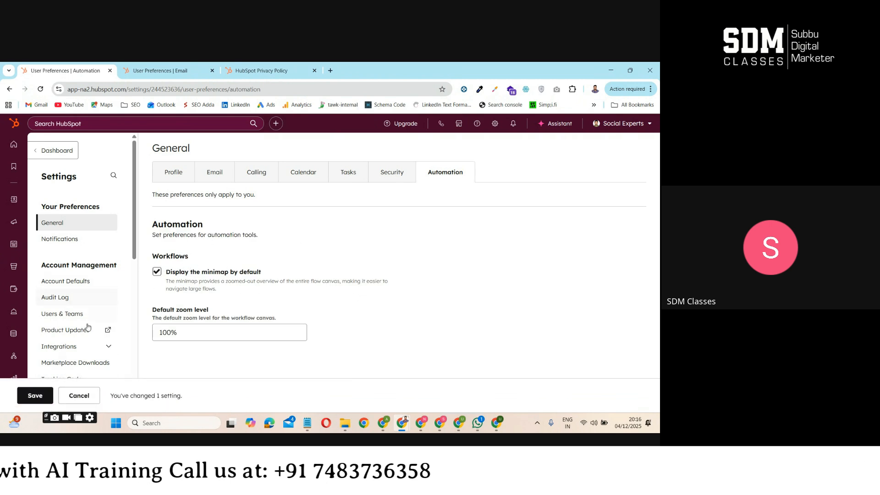
left_click(35, 395)
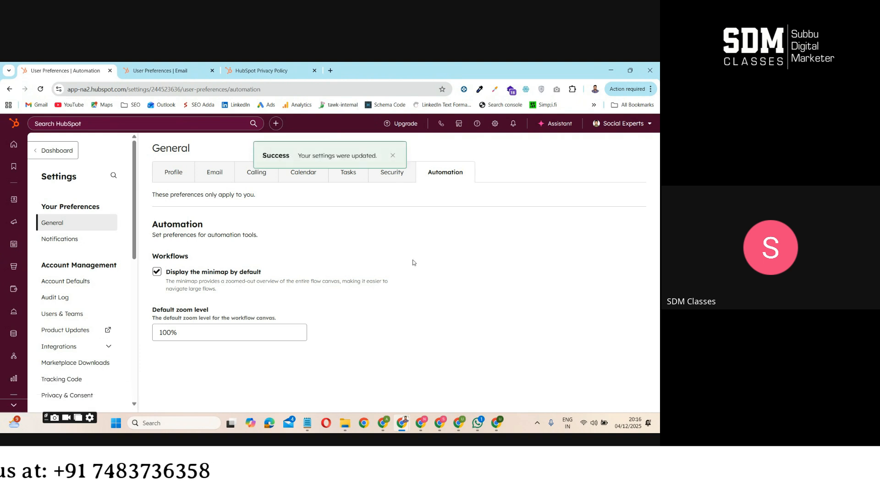